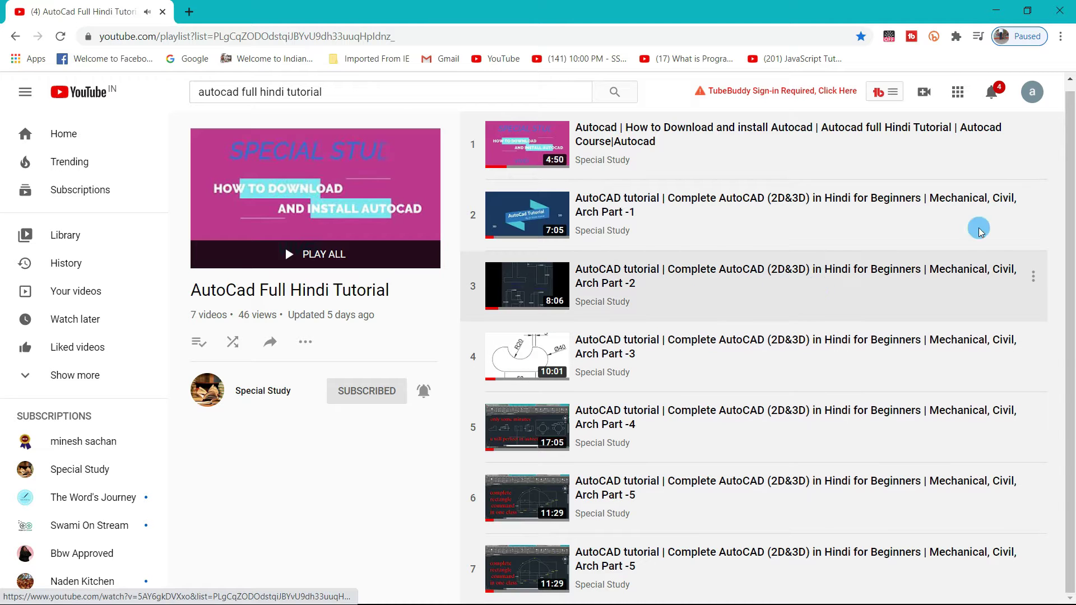
# Switch to AutoCAD and draw a horizontal line 10 units long with Ortho mode on
pyautogui.click(995, 10)
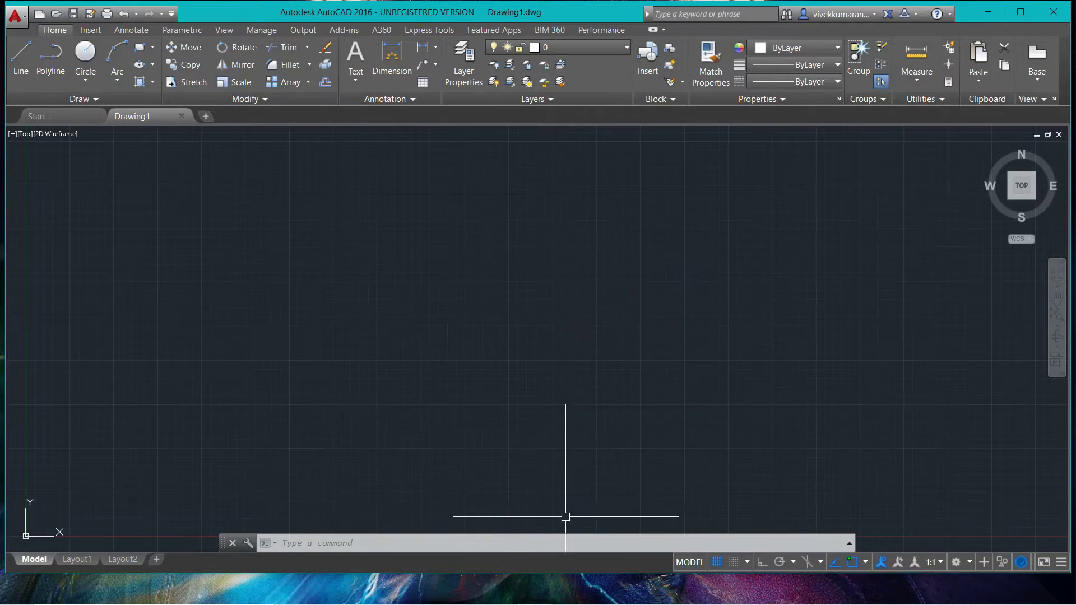
pyautogui.scroll(-2, 430, 336)
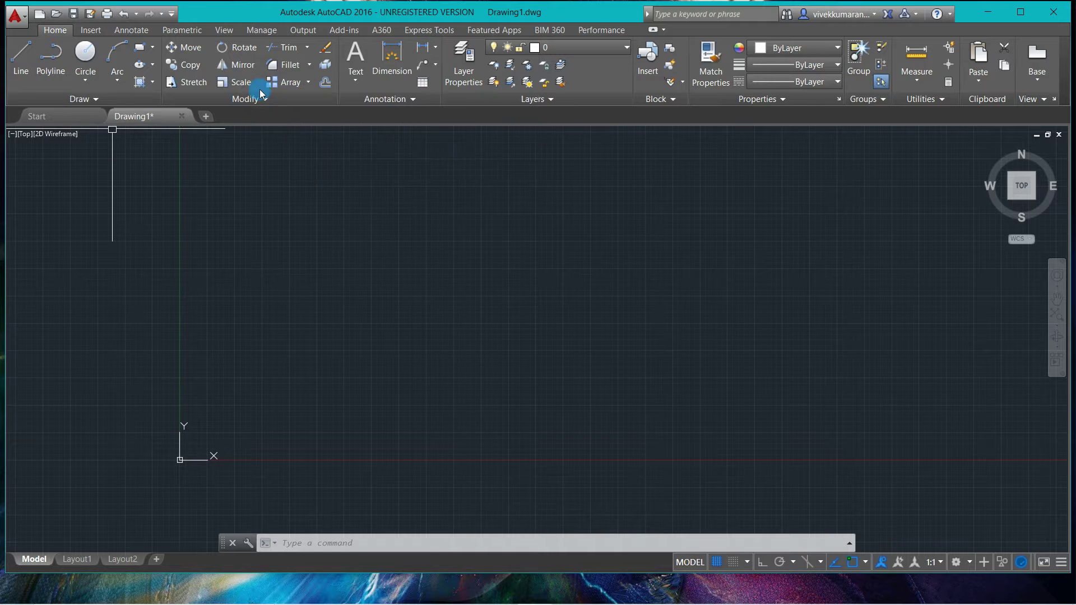
pyautogui.click(21, 56)
pyautogui.click(423, 299)
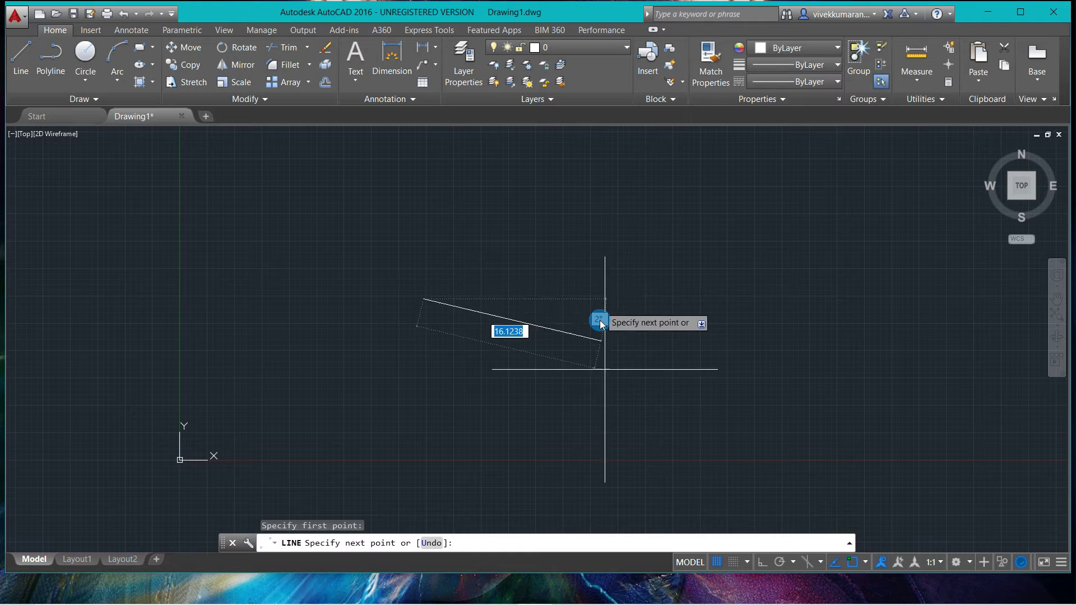
pyautogui.click(761, 563)
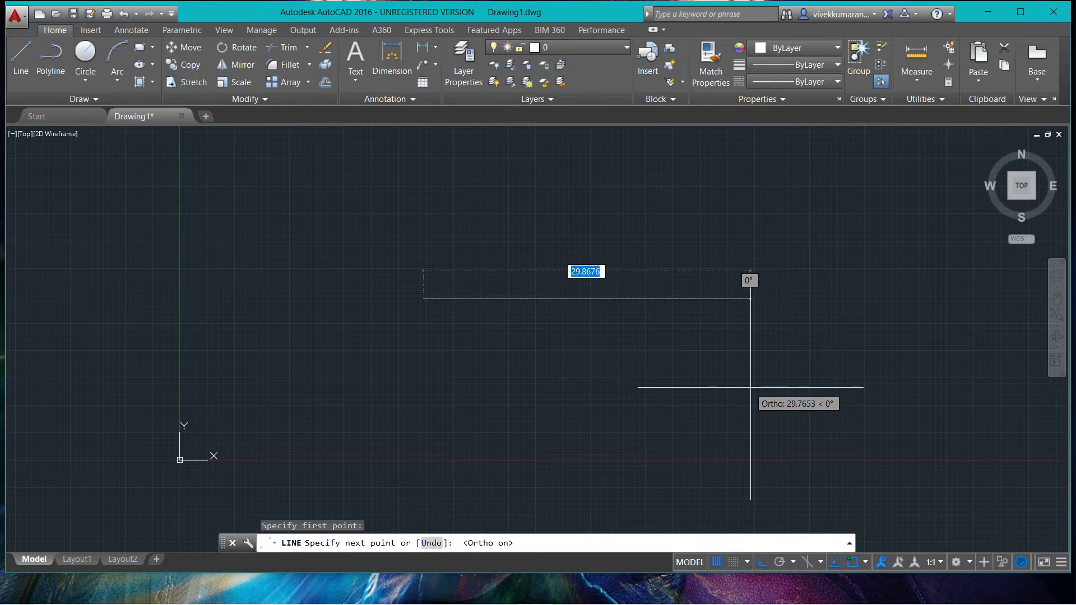
pyautogui.write('10')
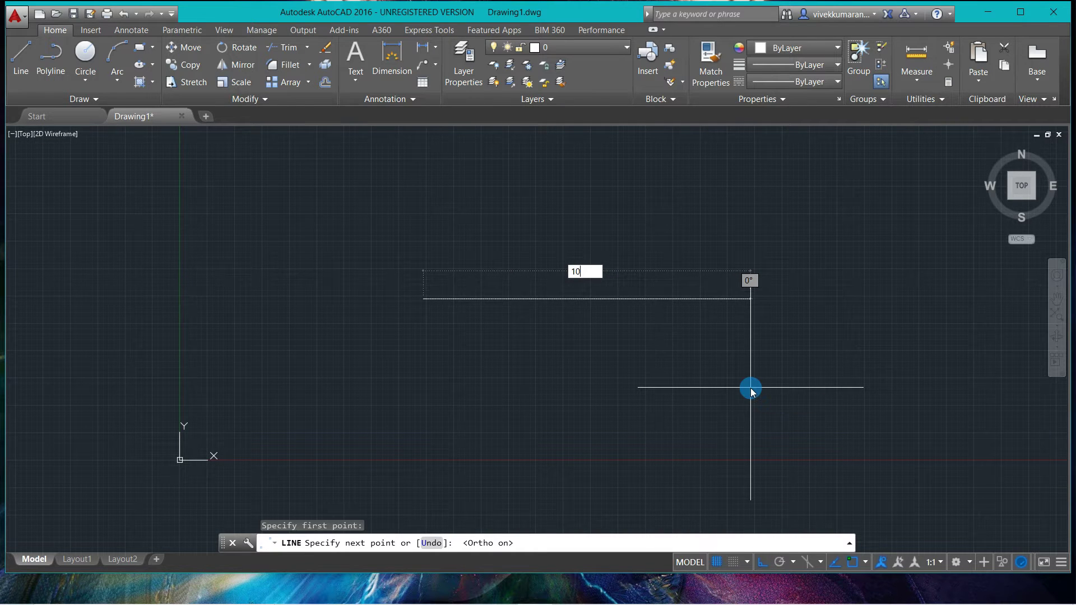
pyautogui.press('Return')
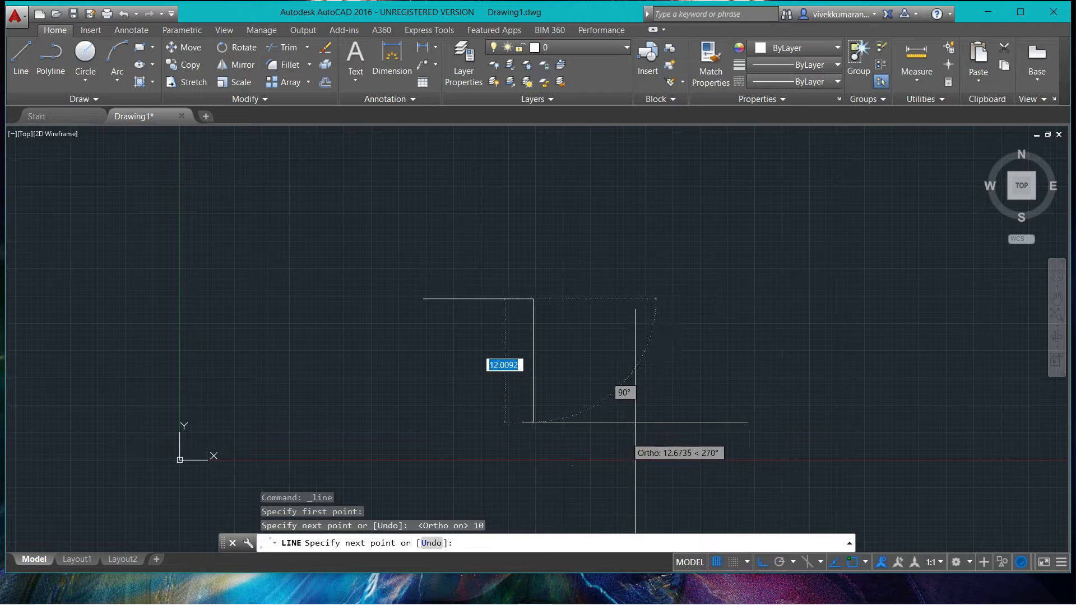
pyautogui.press('Escape')
pyautogui.scroll(6, 504, 310)
pyautogui.scroll(-2, 477, 305)
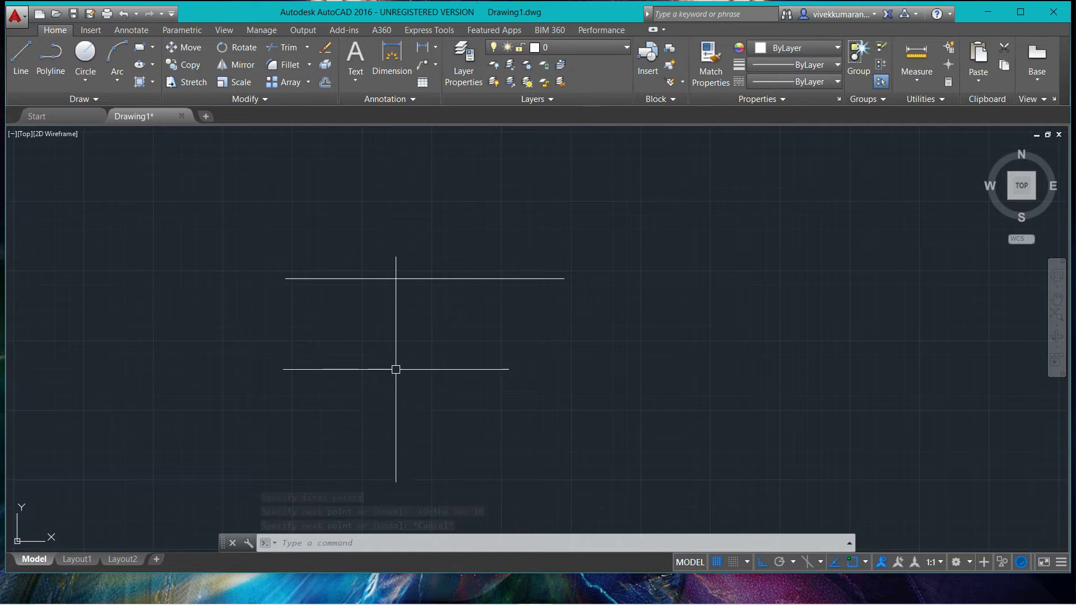
pyautogui.click(250, 98)
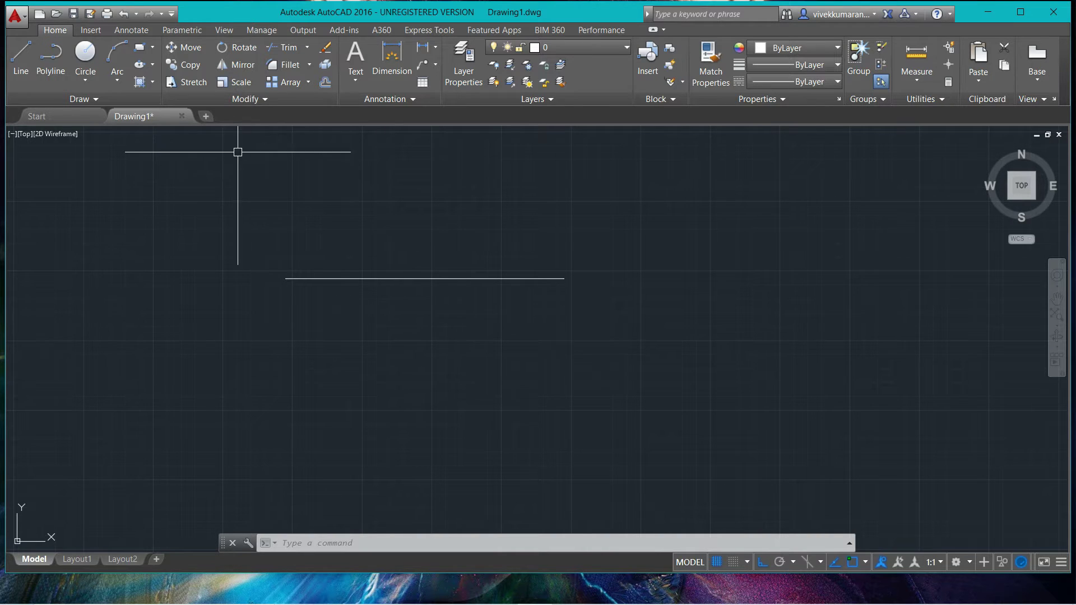
pyautogui.scroll(2, 365, 249)
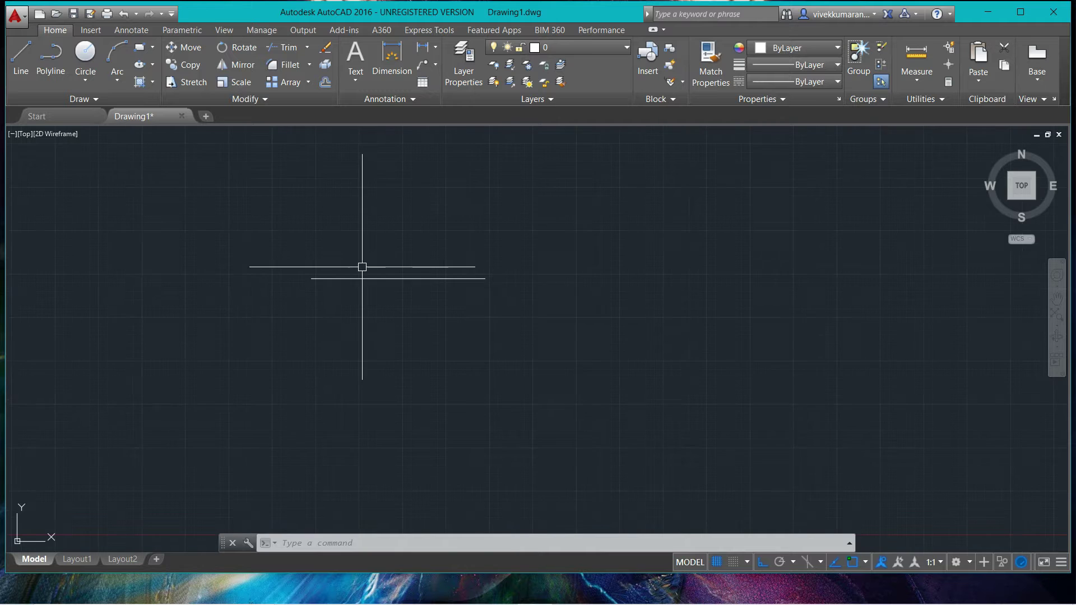
pyautogui.scroll(-2, 362, 267)
pyautogui.scroll(2, 430, 304)
pyautogui.scroll(-2, 403, 295)
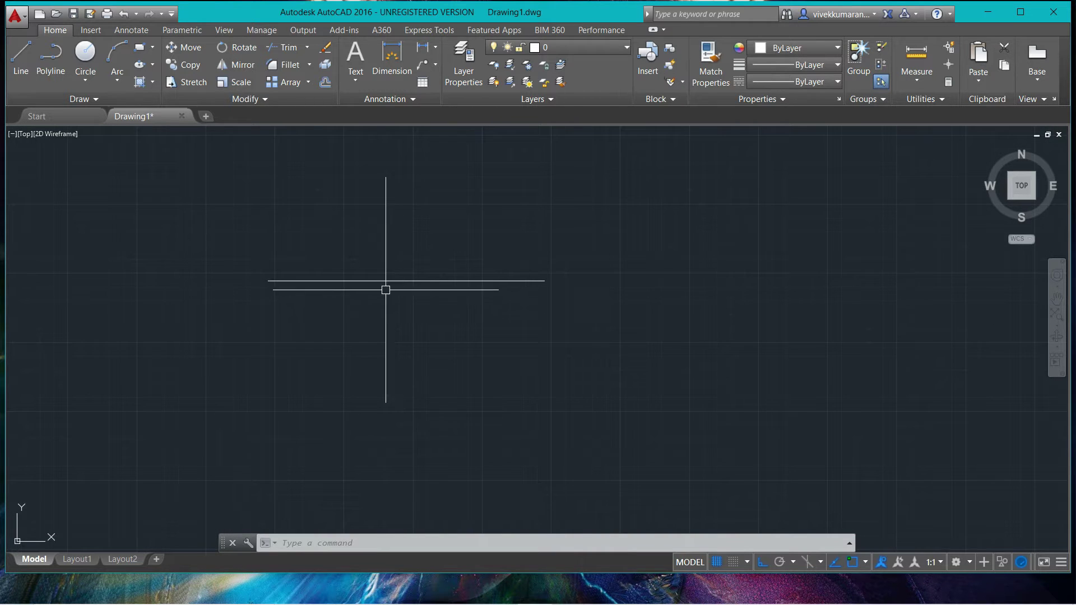
# Draw three connected lines down, across and up from the horizontal line's left end to its right end, closing a four-sided outline
pyautogui.click(21, 56)
pyautogui.click(268, 281)
pyautogui.click(268, 436)
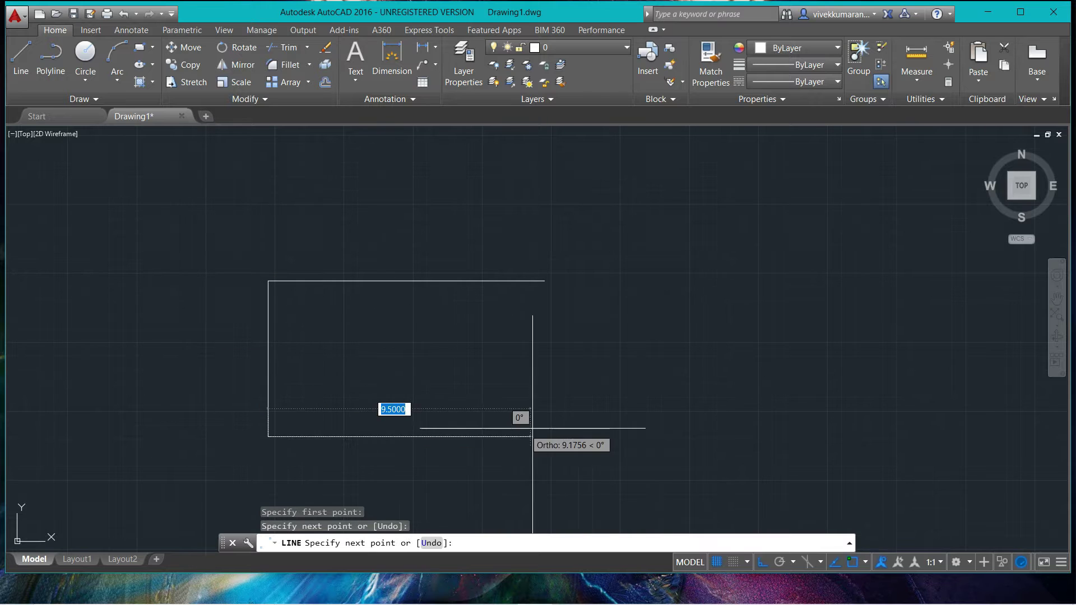
pyautogui.click(553, 428)
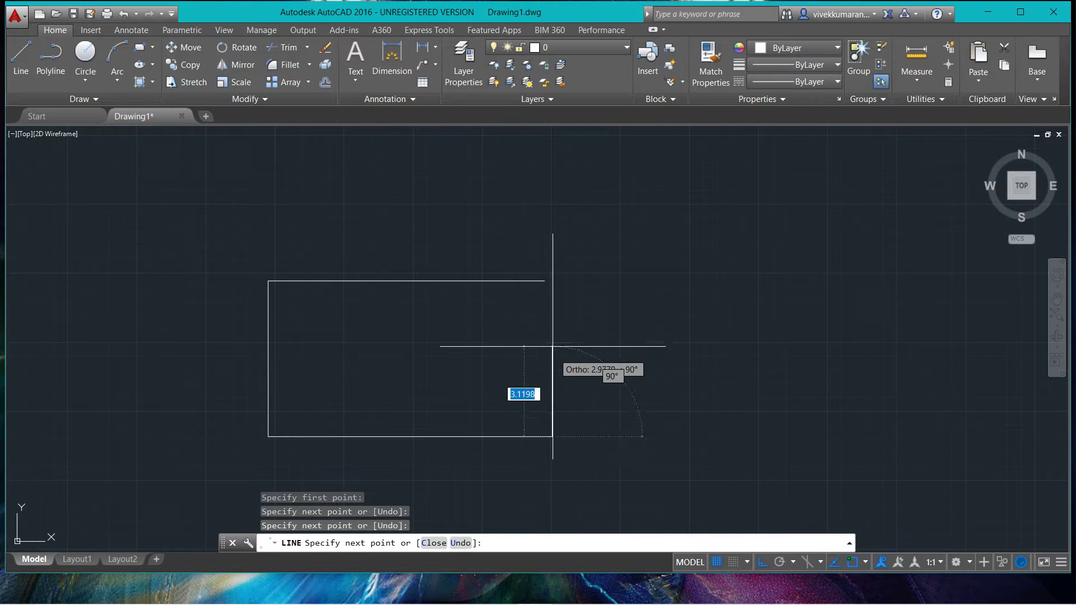
pyautogui.click(544, 280)
pyautogui.press('Escape')
pyautogui.scroll(4, 466, 372)
pyautogui.scroll(-8, 467, 374)
pyautogui.moveTo(459, 386); pyautogui.dragTo(476, 365, button='middle')
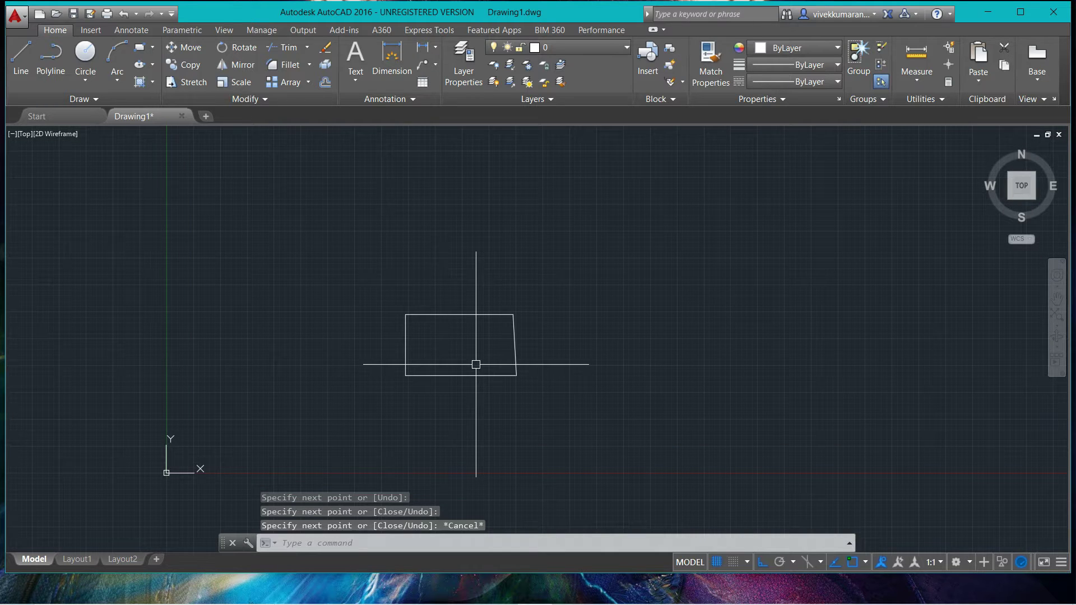
# Erase the slanted right-hand line of the outline with the Erase command
pyautogui.write('E')
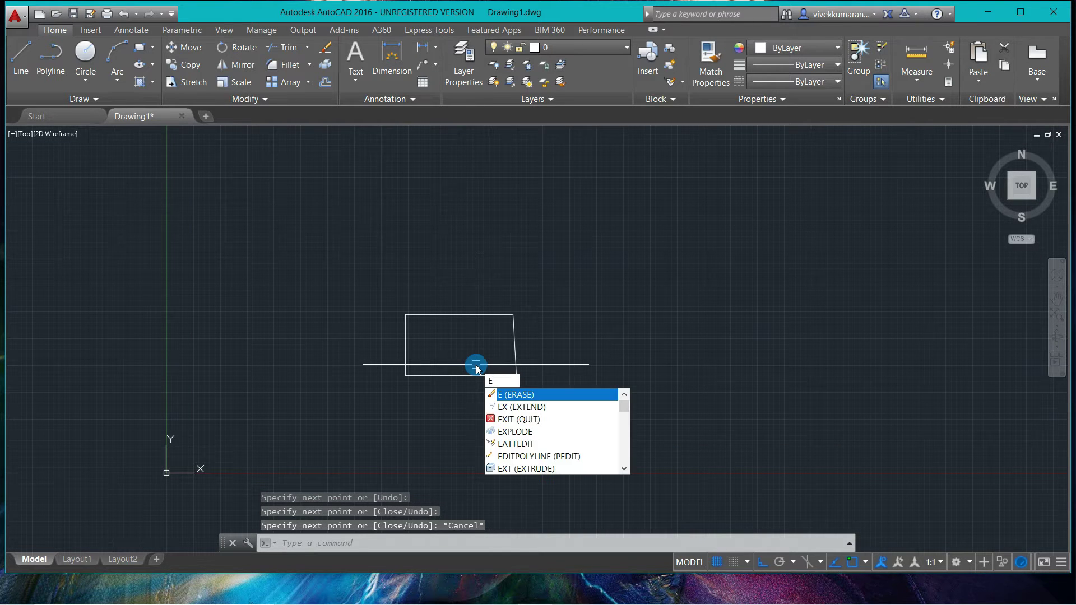
pyautogui.press('Return')
pyautogui.scroll(2, 475, 365)
pyautogui.scroll(4, 482, 352)
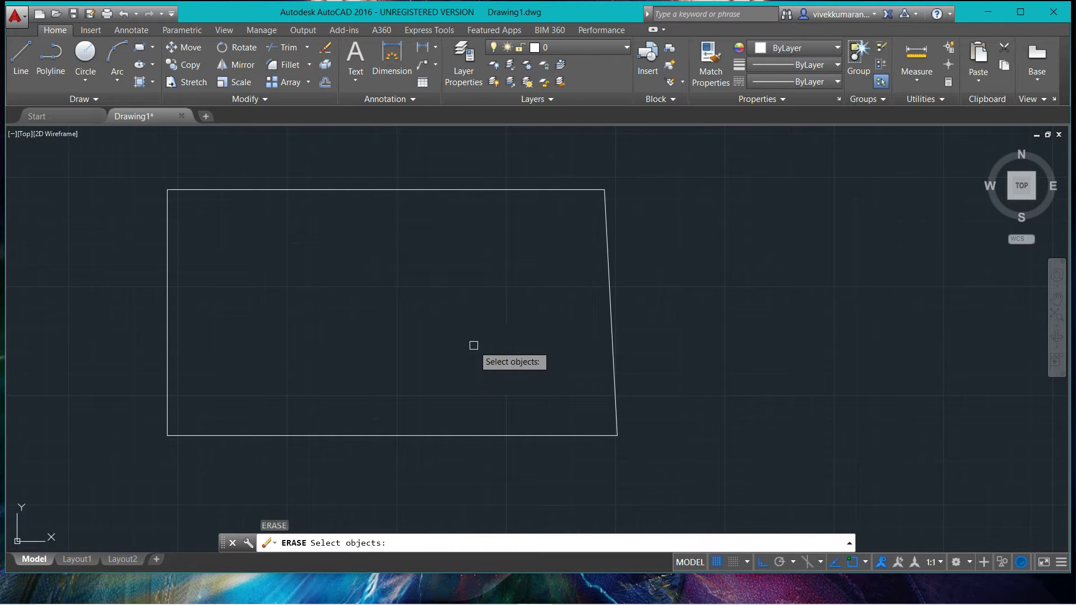
pyautogui.click(608, 304)
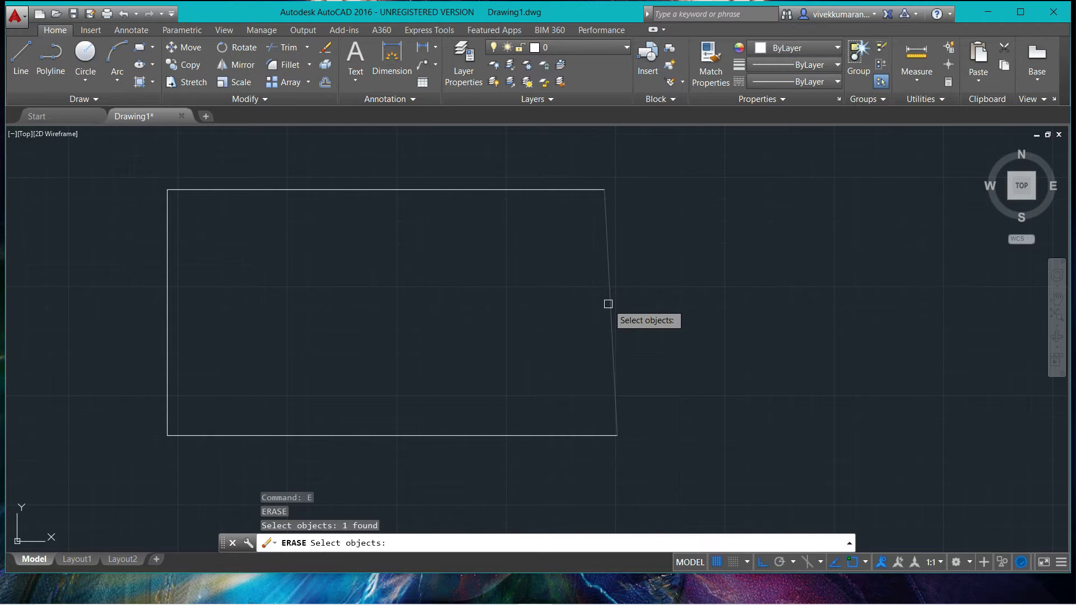
pyautogui.press('Return')
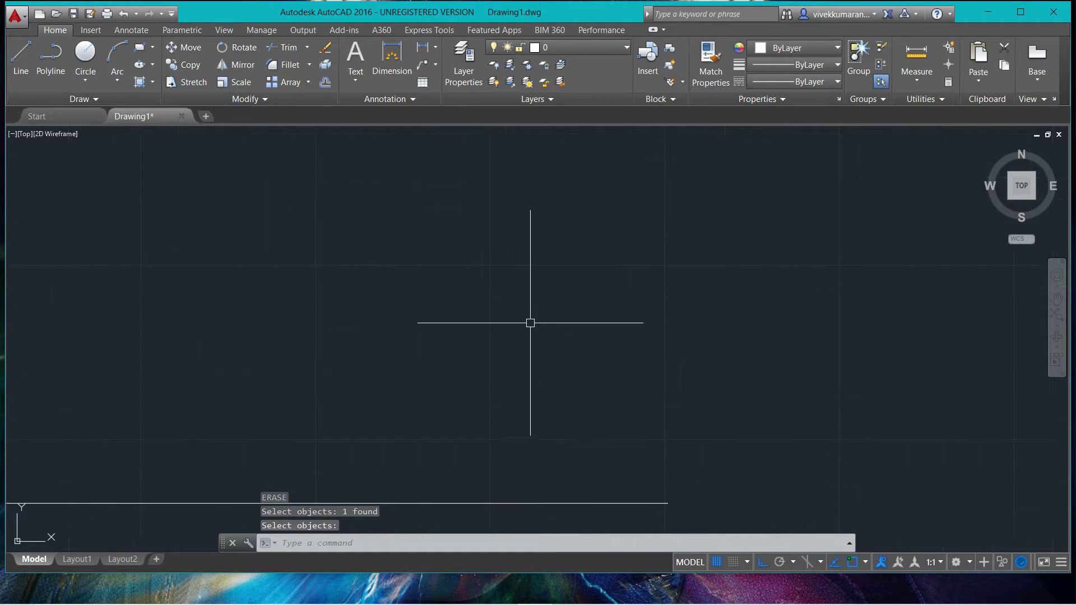
# Repeat the Erase command to remove the outline's upper horizontal line
pyautogui.press('Return')
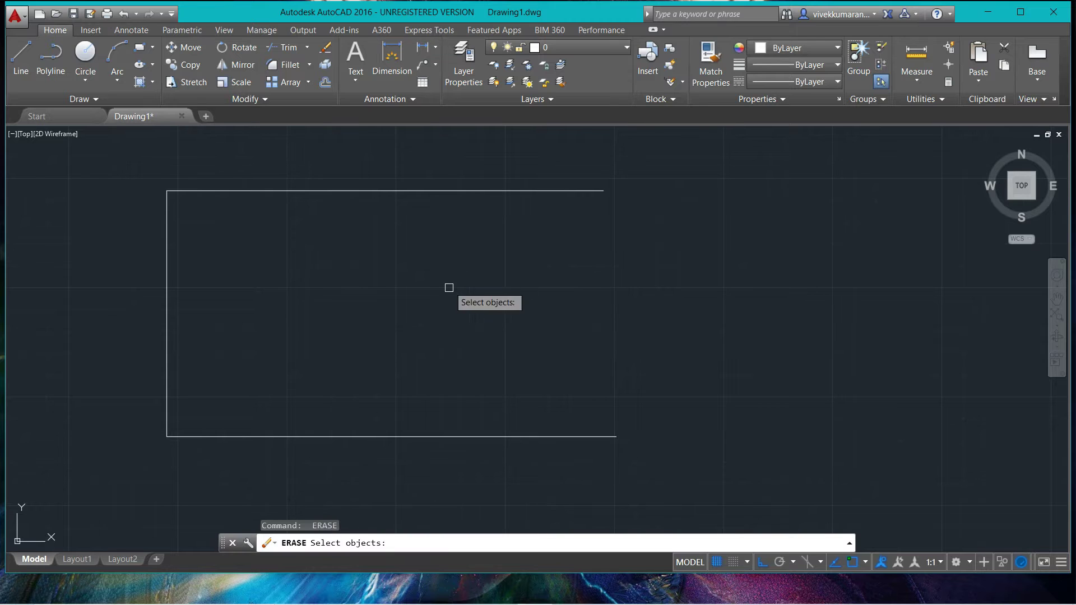
pyautogui.click(457, 192)
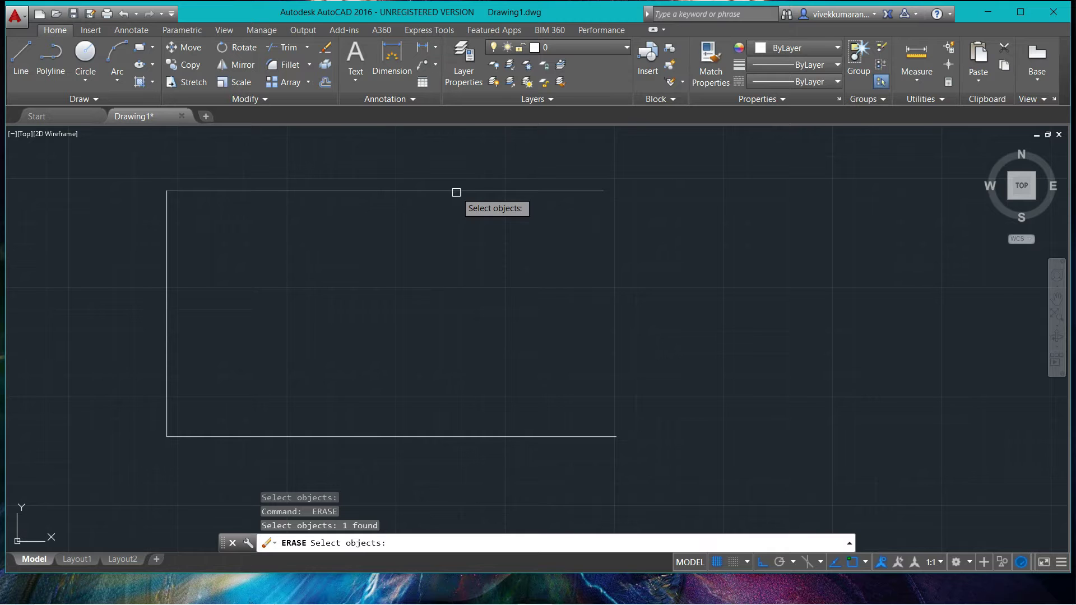
pyautogui.press('Return')
pyautogui.scroll(-4, 465, 224)
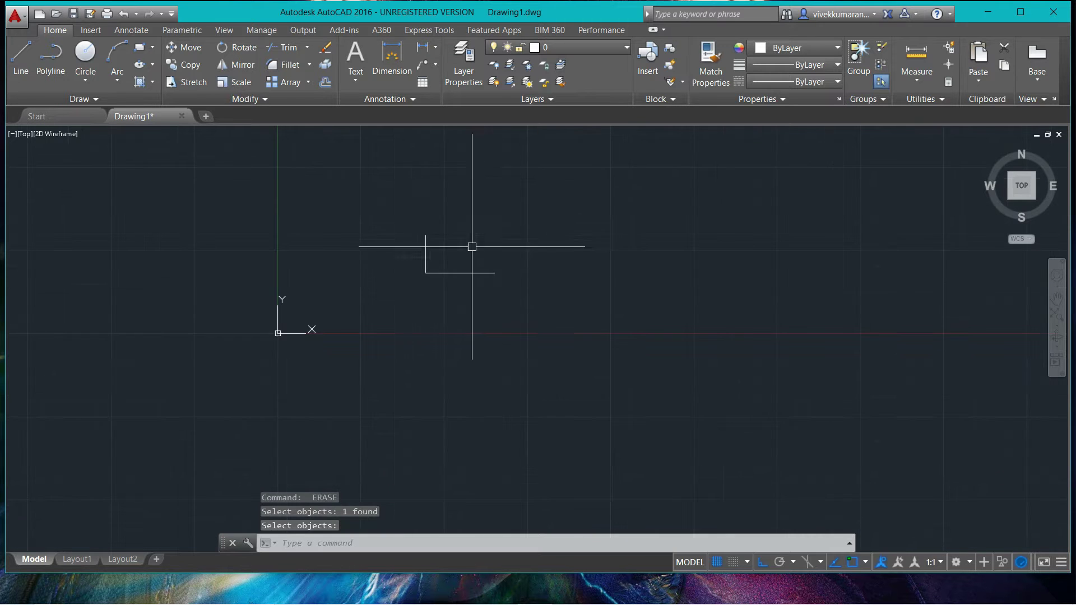
# Restore the last erased line with the OOPS command
pyautogui.scroll(4, 469, 262)
pyautogui.scroll(-4, 469, 261)
pyautogui.scroll(1, 469, 261)
pyautogui.scroll(-2, 469, 262)
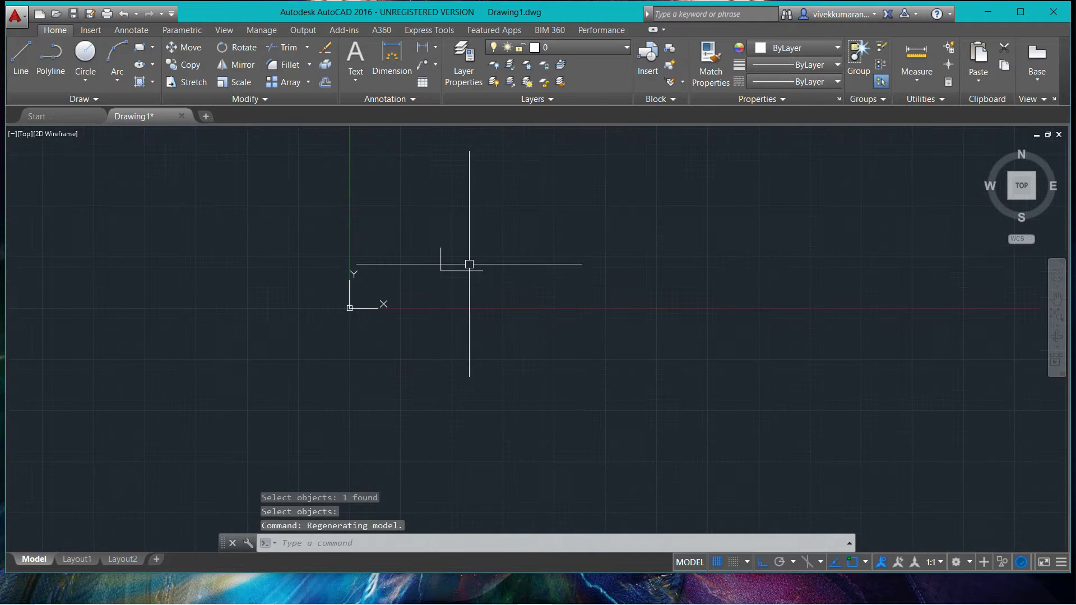
pyautogui.scroll(4, 469, 264)
pyautogui.scroll(-2, 469, 264)
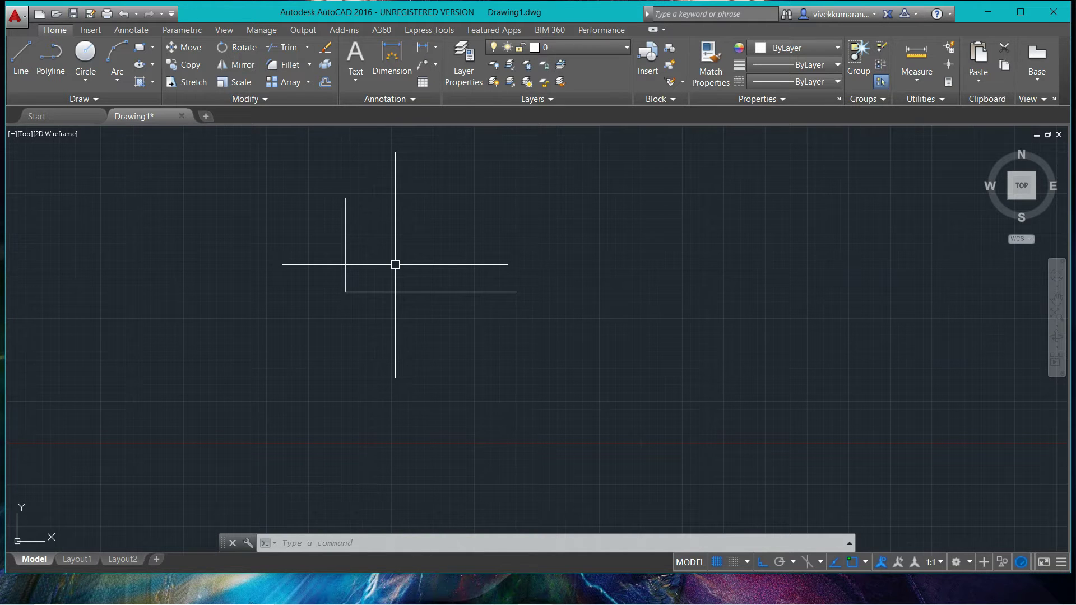
pyautogui.moveTo(375, 249); pyautogui.dragTo(385, 293, button='middle')
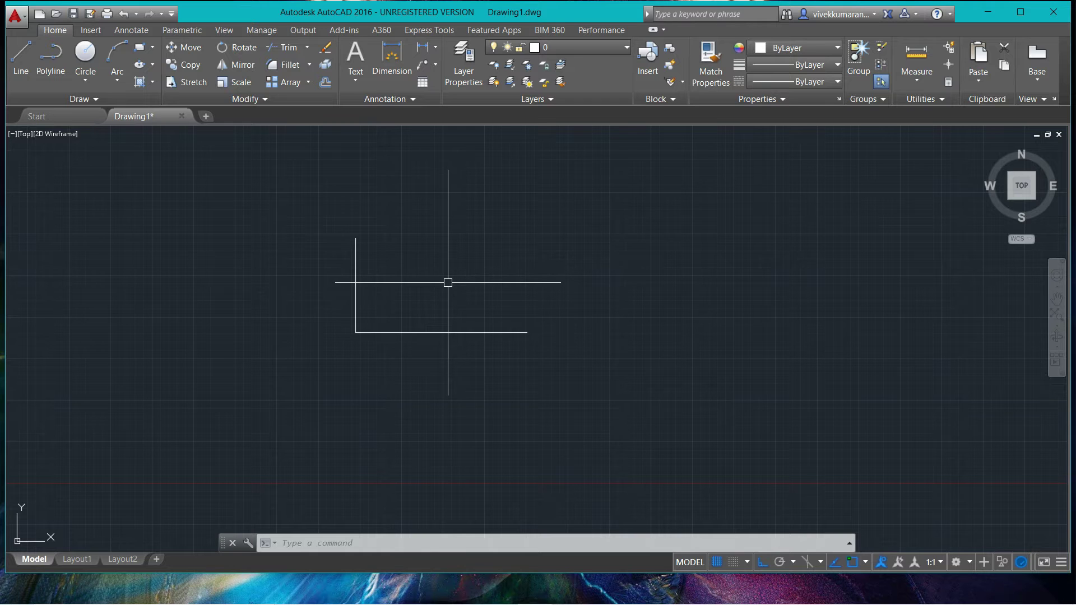
pyautogui.write('OO')
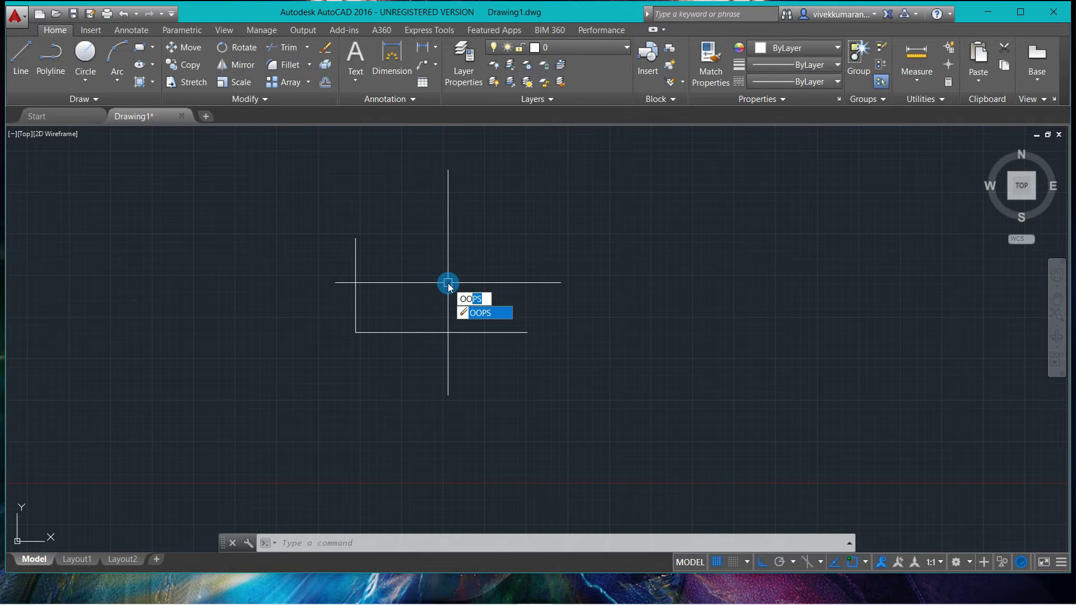
pyautogui.press('Return')
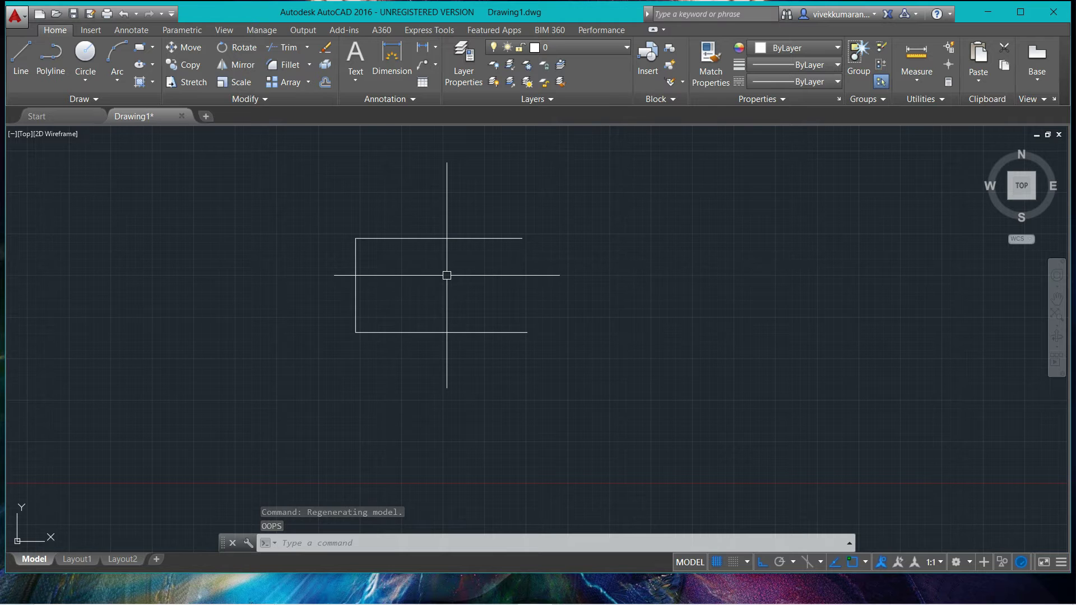
pyautogui.press('Return')
pyautogui.press('Return')
pyautogui.scroll(-3, 471, 276)
pyautogui.scroll(5, 471, 277)
pyautogui.scroll(-3, 470, 277)
pyautogui.scroll(5, 471, 277)
pyautogui.scroll(-3, 471, 277)
pyautogui.scroll(2, 470, 276)
pyautogui.scroll(-2, 470, 277)
pyautogui.scroll(2, 423, 275)
pyautogui.scroll(2, 423, 283)
pyautogui.scroll(-4, 422, 281)
pyautogui.scroll(4, 423, 281)
pyautogui.scroll(-2, 442, 282)
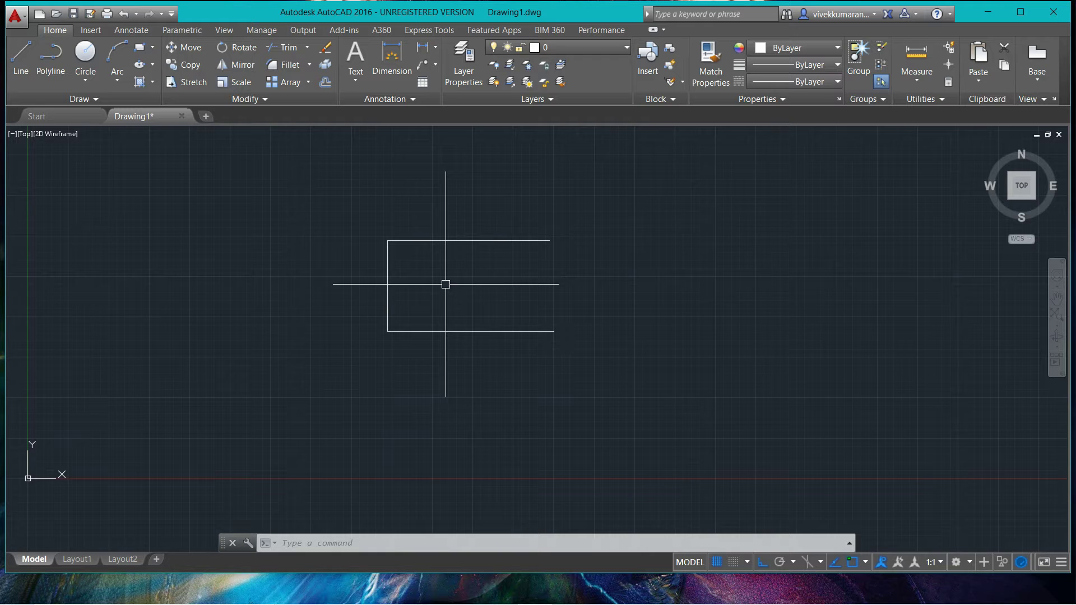
# Undo back through the OOPS restoration of the upper line and redo it, then undo and redo it once more
pyautogui.hotkey('ctrl', 'z')
pyautogui.hotkey('ctrl', 'z')
pyautogui.hotkey('ctrl', 'z')
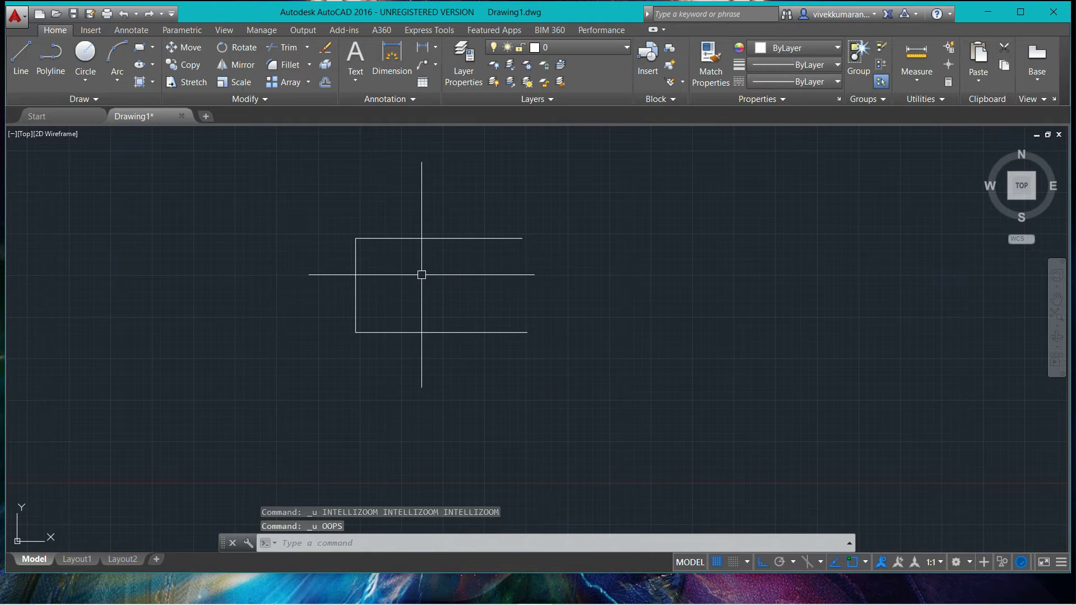
pyautogui.hotkey('ctrl', 'z')
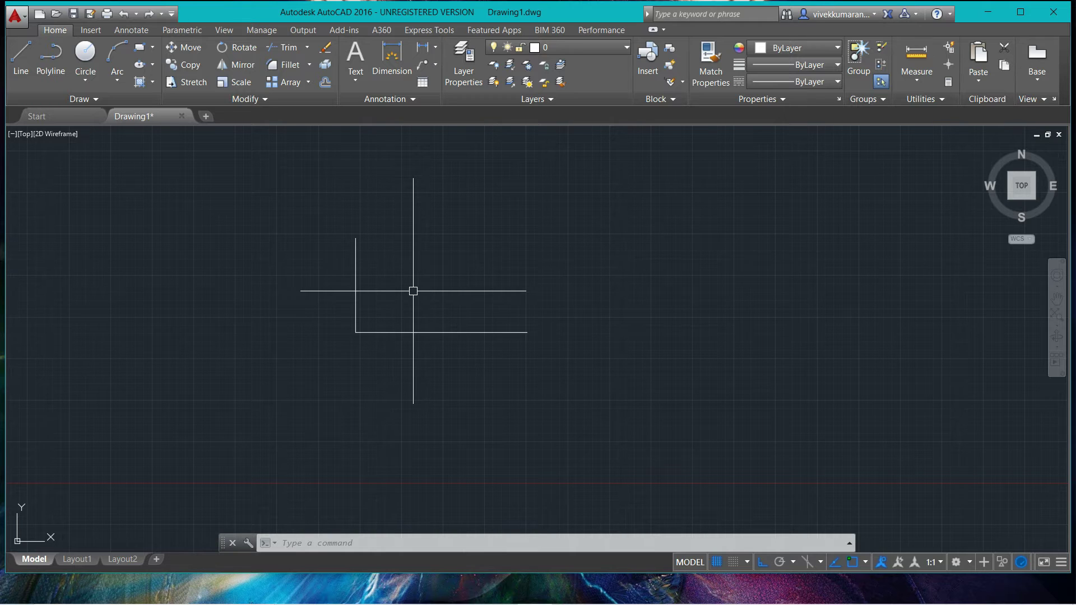
pyautogui.hotkey('ctrl', 'y')
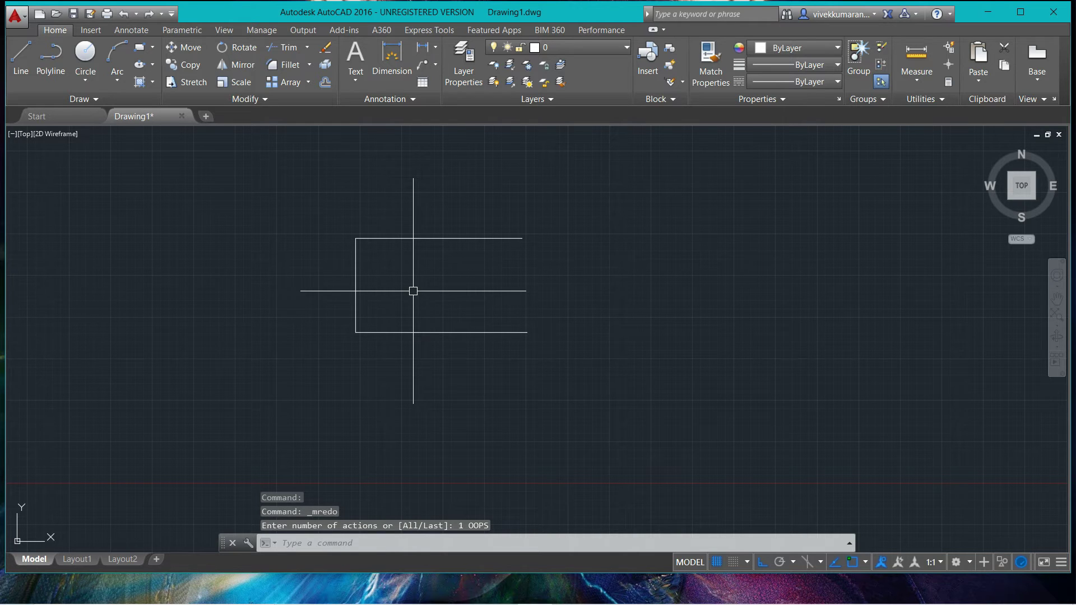
pyautogui.hotkey('ctrl', 'z')
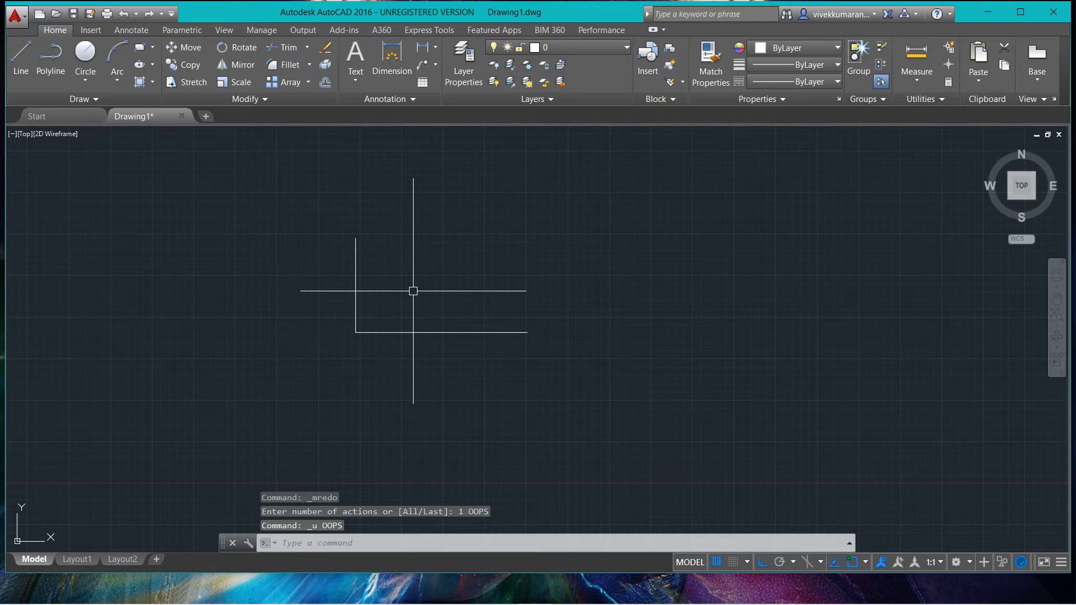
pyautogui.hotkey('ctrl', 'y')
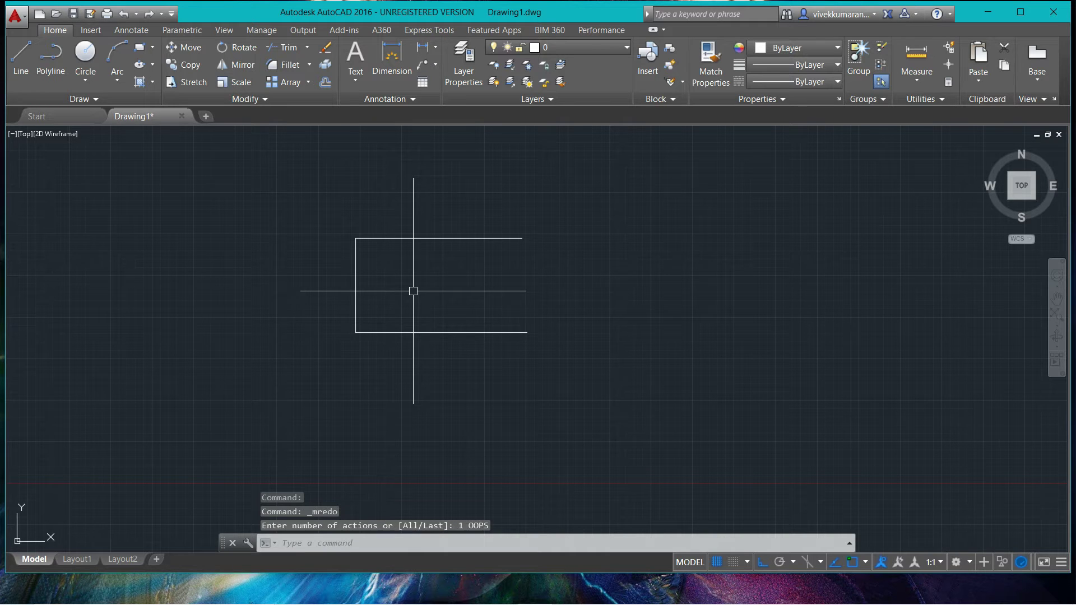
# Delete all three remaining lines of the outline using a crossing selection
pyautogui.scroll(2, 524, 288)
pyautogui.scroll(-7, 451, 288)
pyautogui.scroll(5, 452, 288)
pyautogui.moveTo(509, 206)
pyautogui.mouseDown()
pyautogui.moveTo(403, 360)
pyautogui.moveTo(279, 242)
pyautogui.mouseUp()
pyautogui.press('Delete')
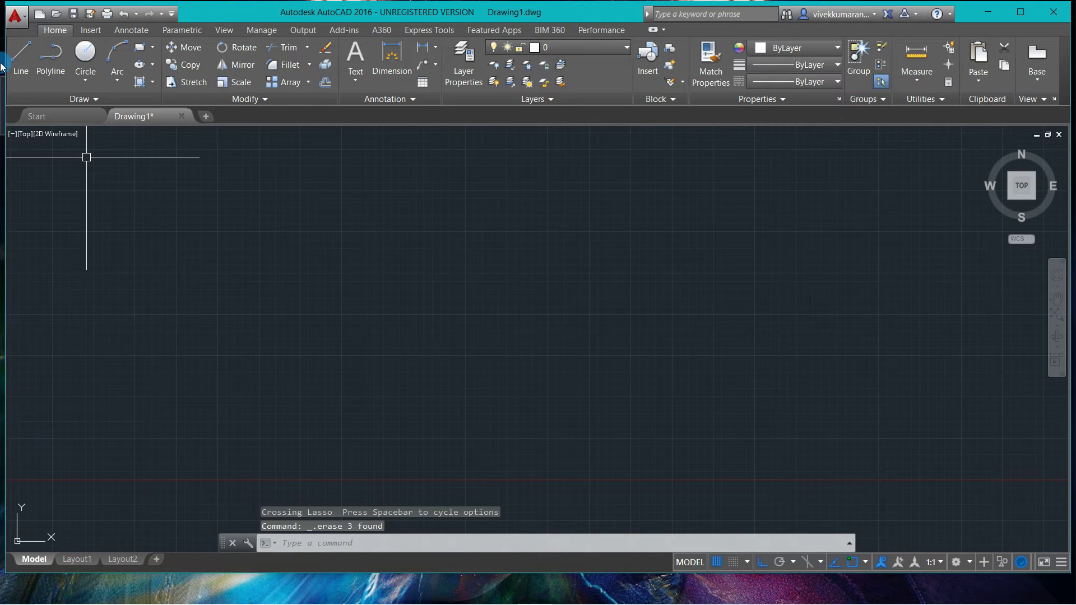
# Draw a rectangle from two opposite corners in the empty drawing area with the Rectangle command
pyautogui.click(21, 56)
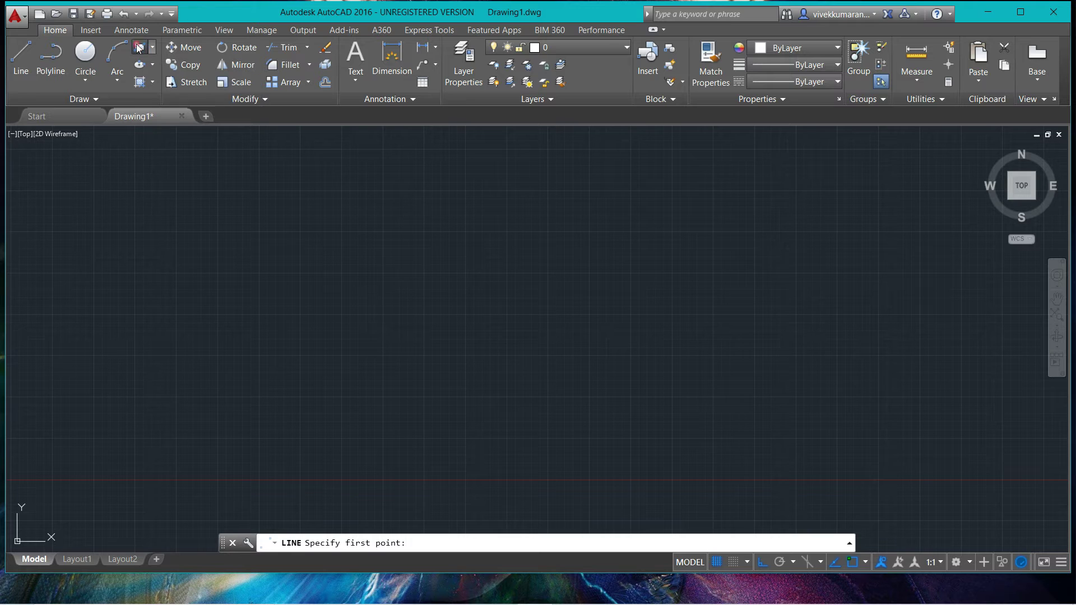
pyautogui.click(135, 54)
pyautogui.click(504, 235)
pyautogui.click(692, 347)
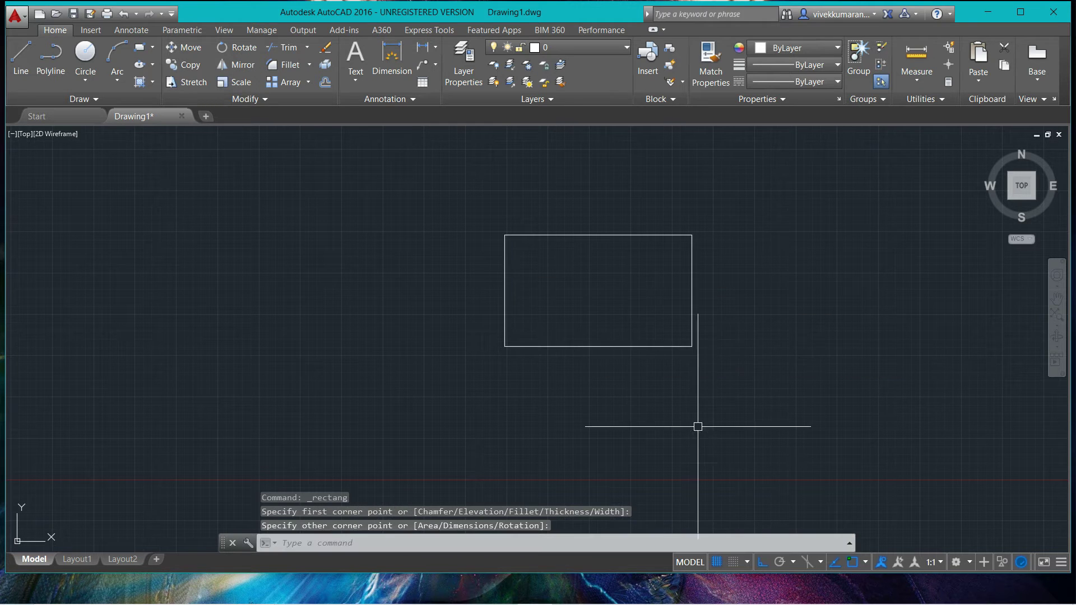
pyautogui.scroll(2, 612, 310)
pyautogui.scroll(-2, 617, 300)
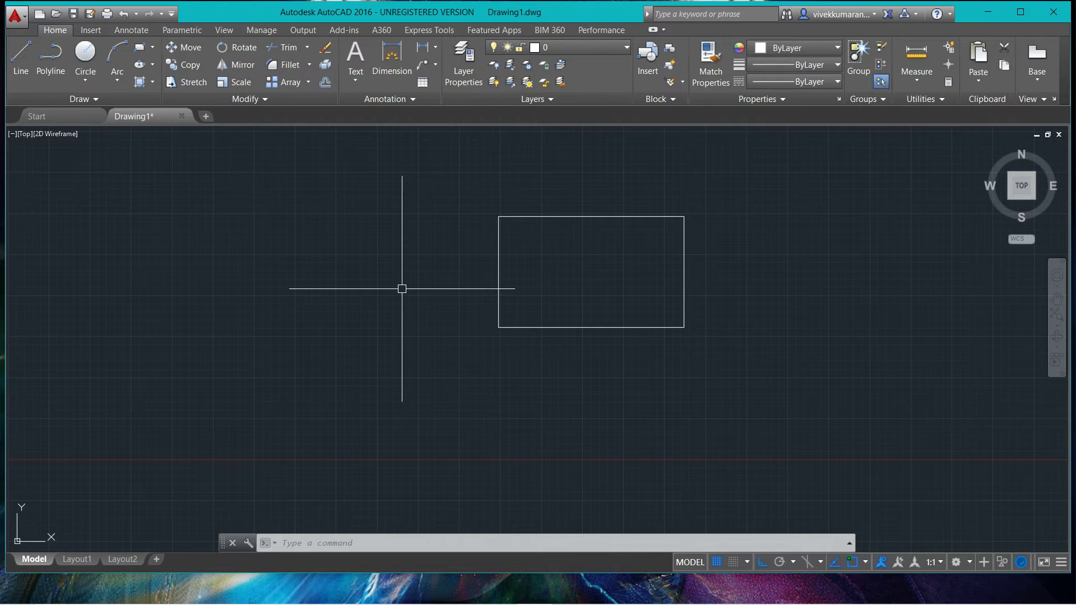
# Move the rectangle 10 units horizontally to the right, using its lower-right corner as the base point
pyautogui.write('M')
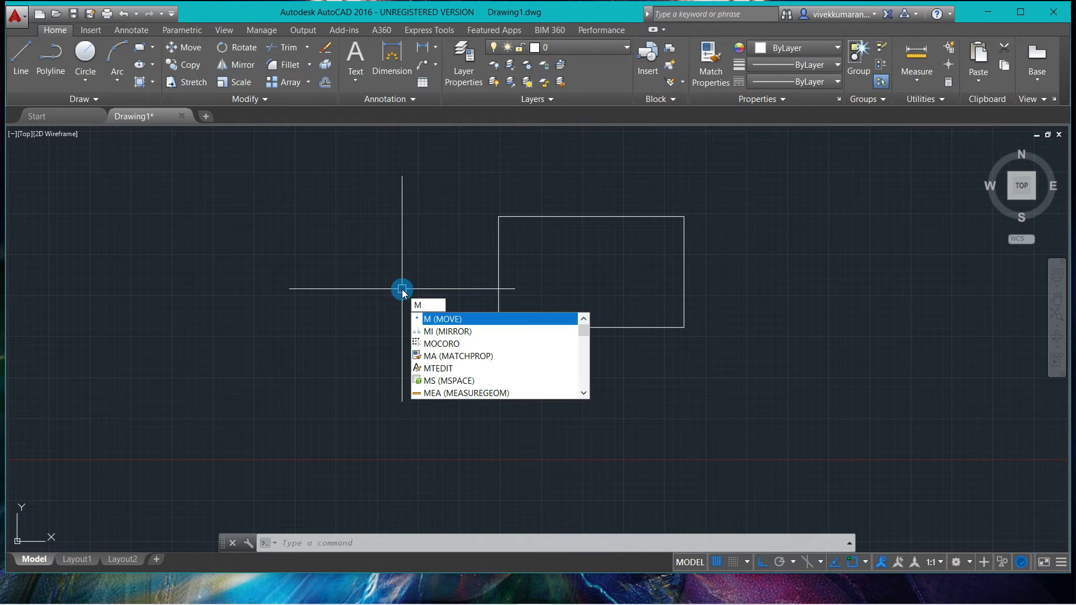
pyautogui.press('Return')
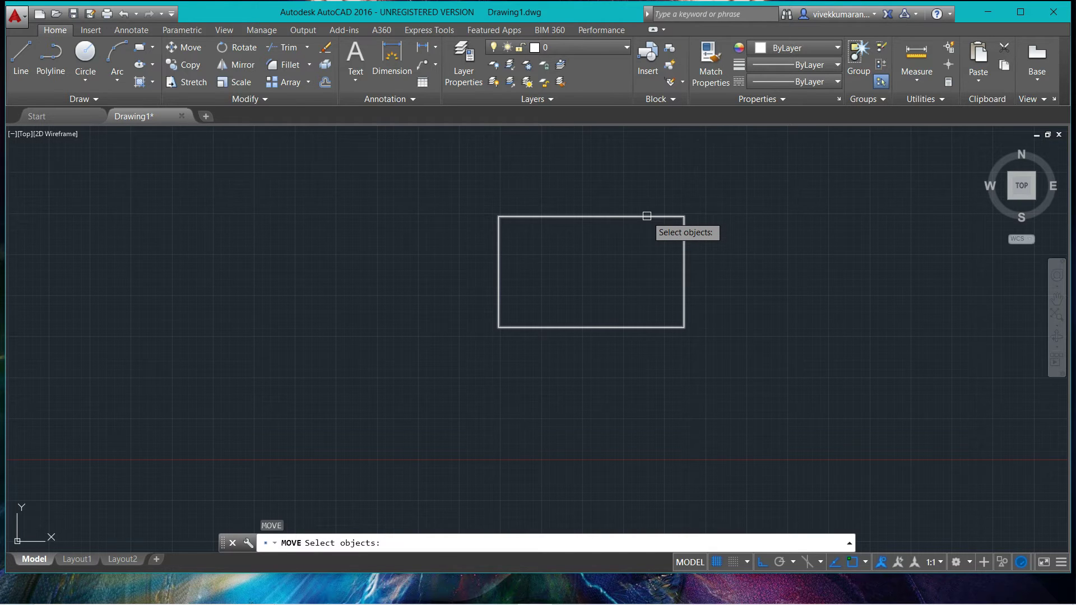
pyautogui.click(647, 216)
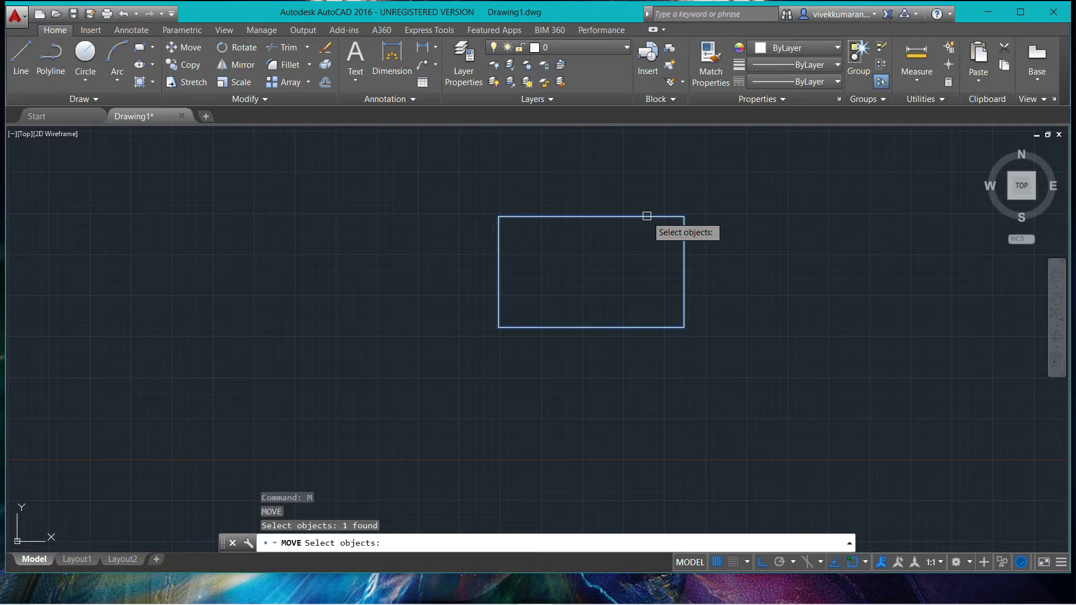
pyautogui.press('Return')
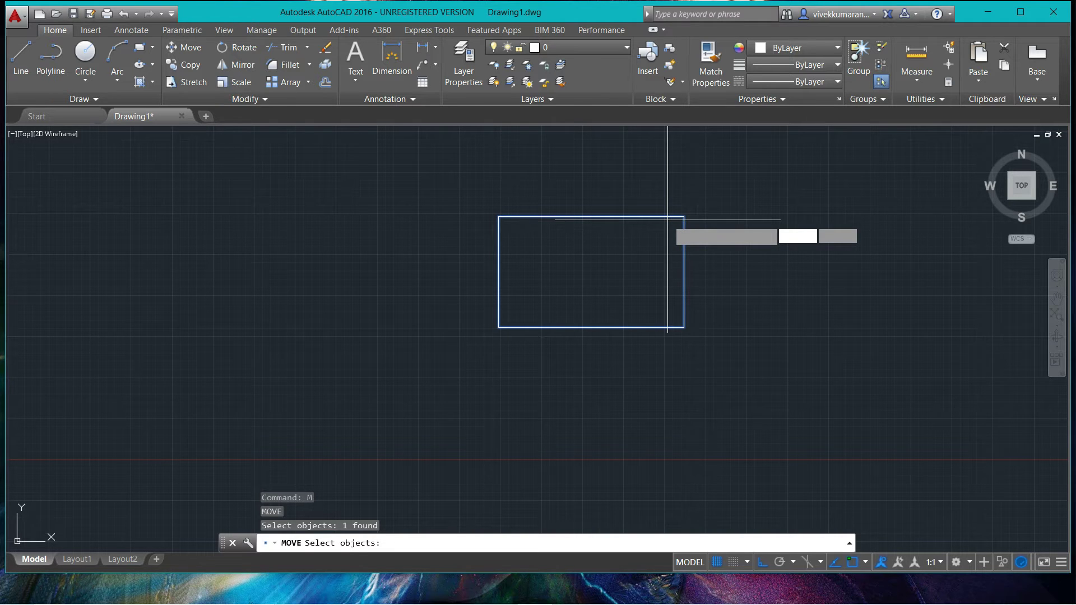
pyautogui.press('Return')
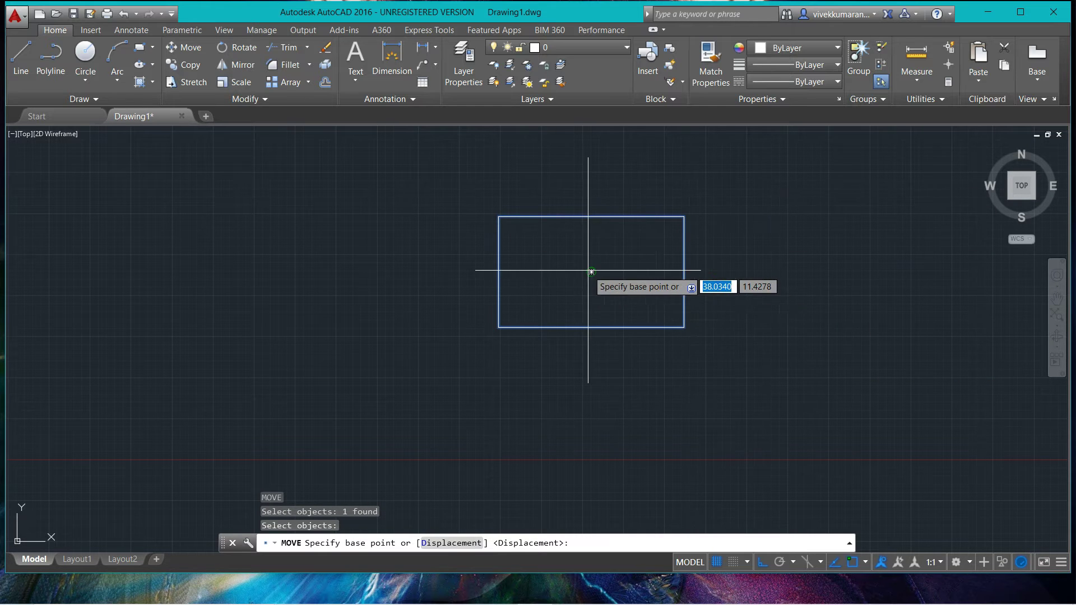
pyautogui.click(683, 328)
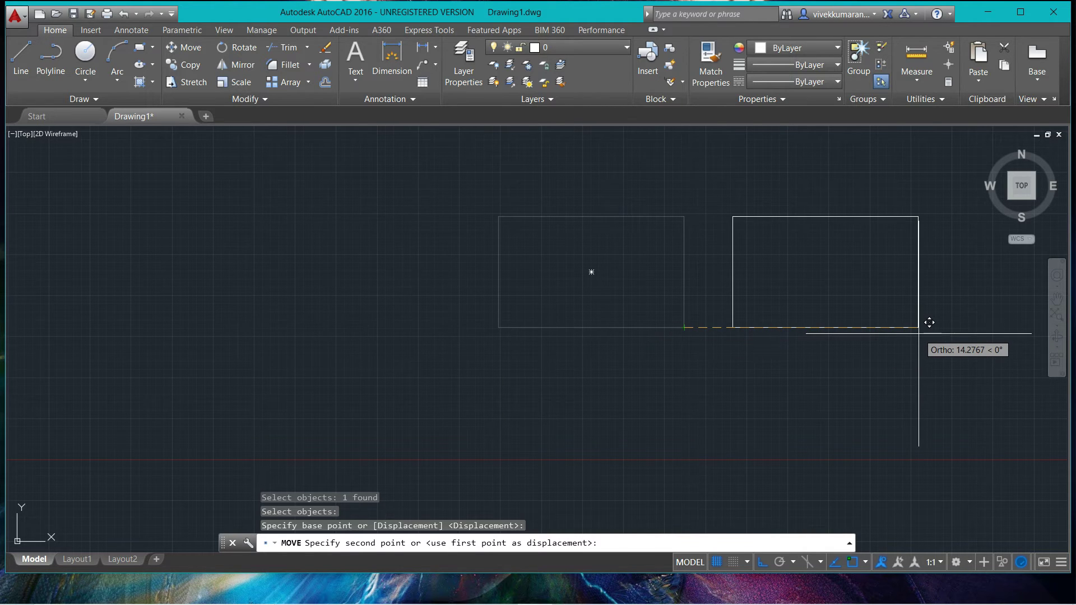
pyautogui.write('10')
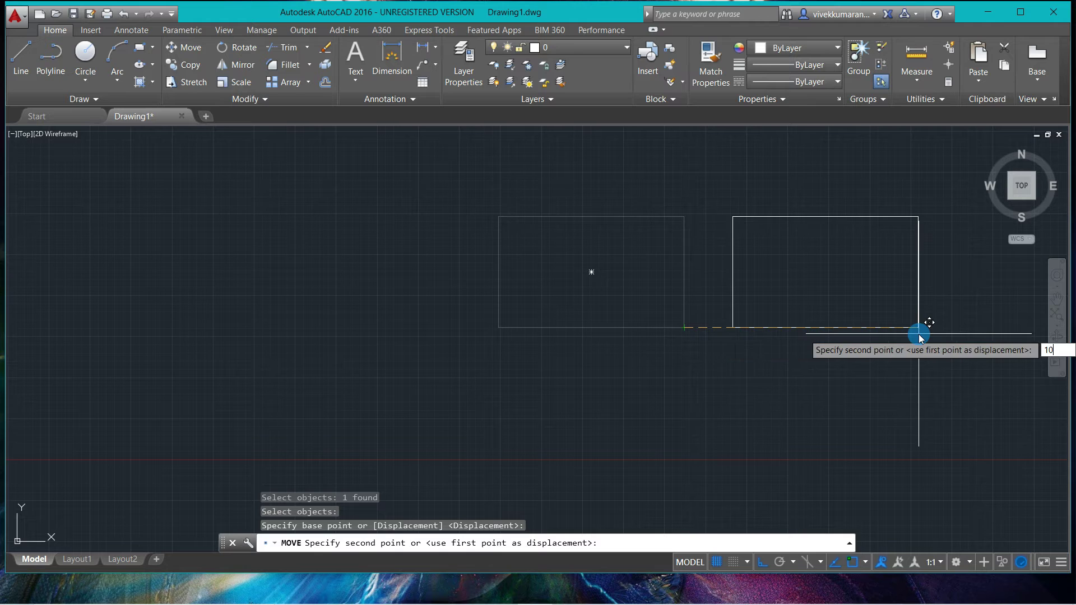
pyautogui.press('Return')
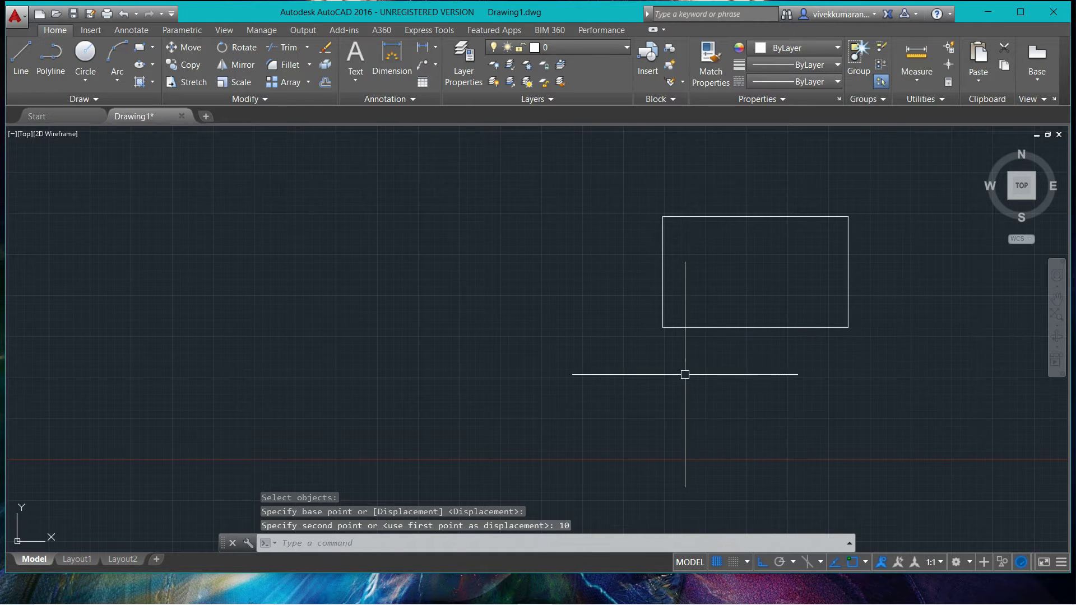
# Draw a vertical line in the empty area left of the rectangle
pyautogui.click(20, 56)
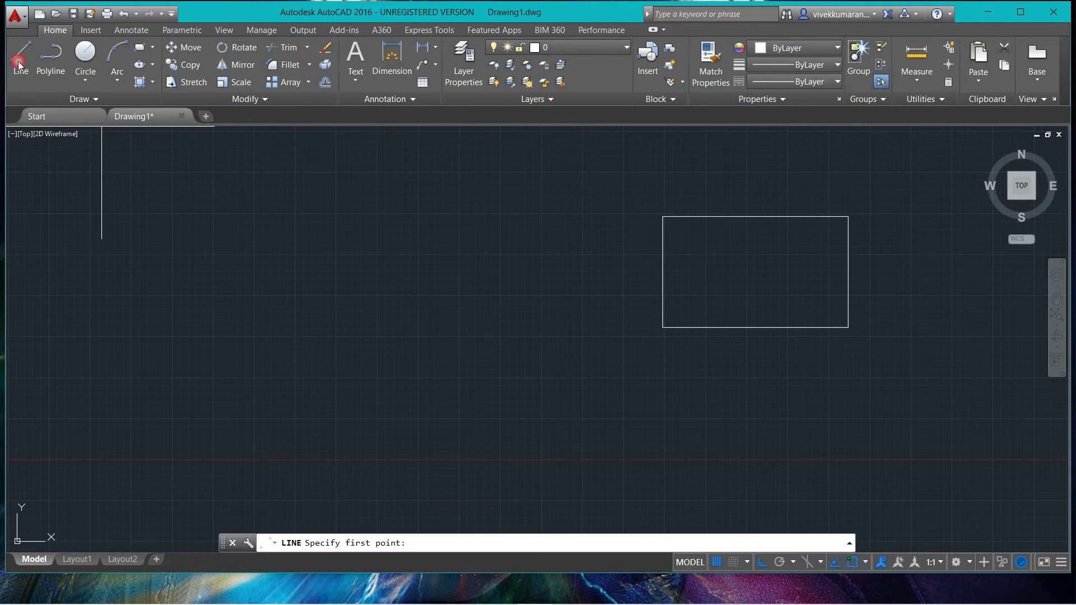
pyautogui.click(363, 207)
pyautogui.click(364, 393)
pyautogui.press('Escape')
# Draw connected lines starting 10 units right of the vertical line's midpoint, running left and turning straight down short of that line
pyautogui.click(31, 63)
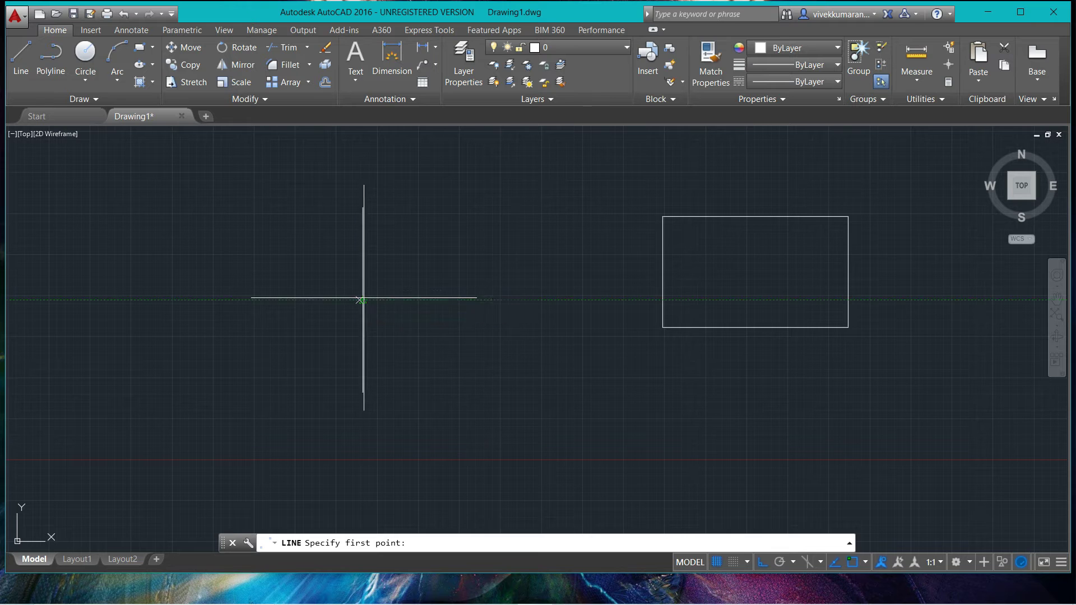
pyautogui.write('10')
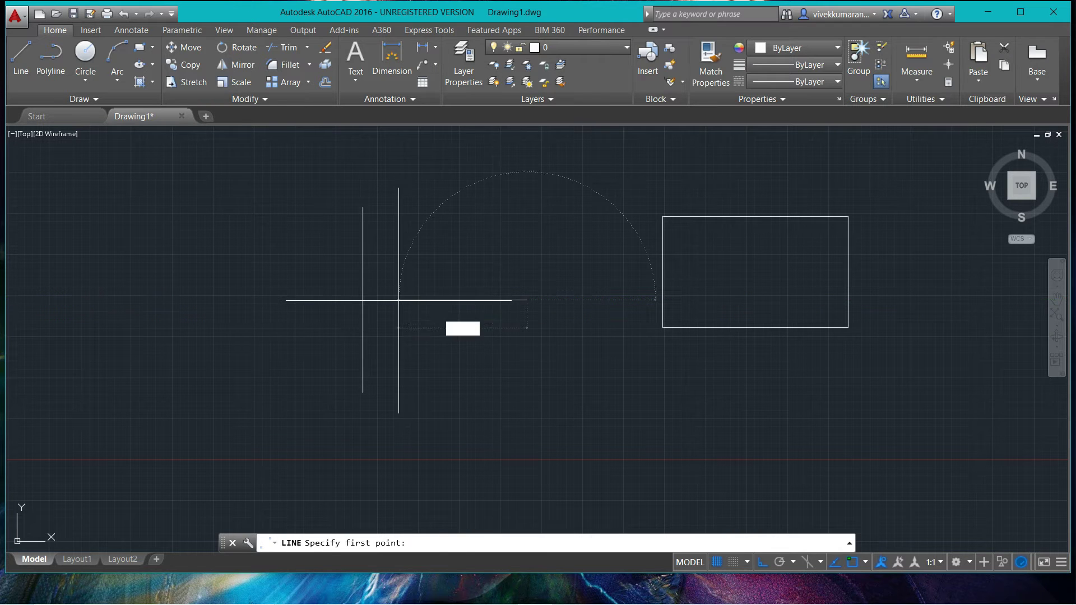
pyautogui.press('Return')
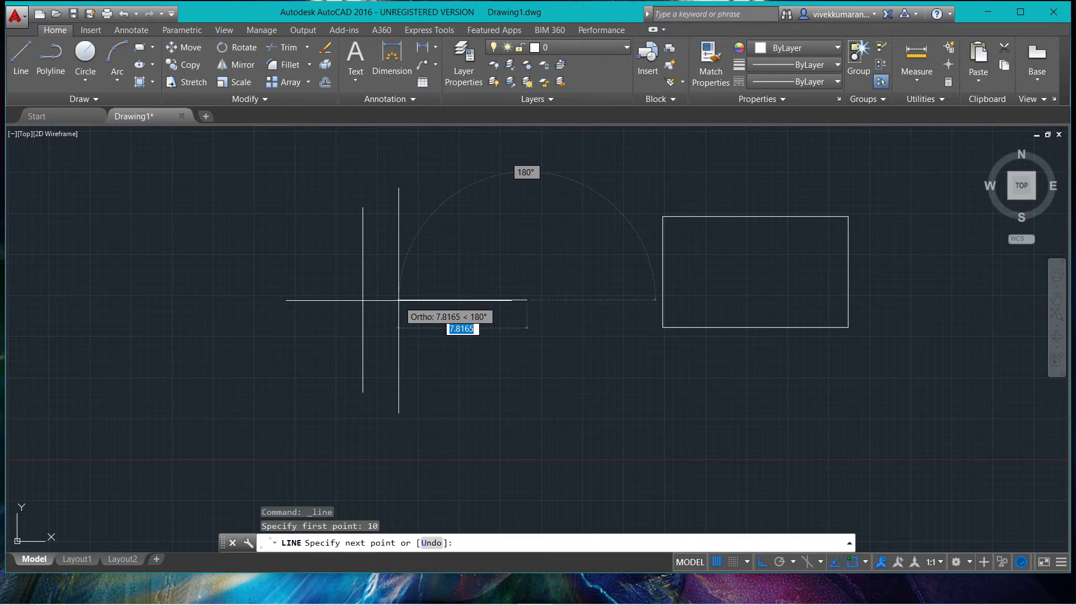
pyautogui.click(402, 213)
pyautogui.click(402, 397)
pyautogui.press('Escape')
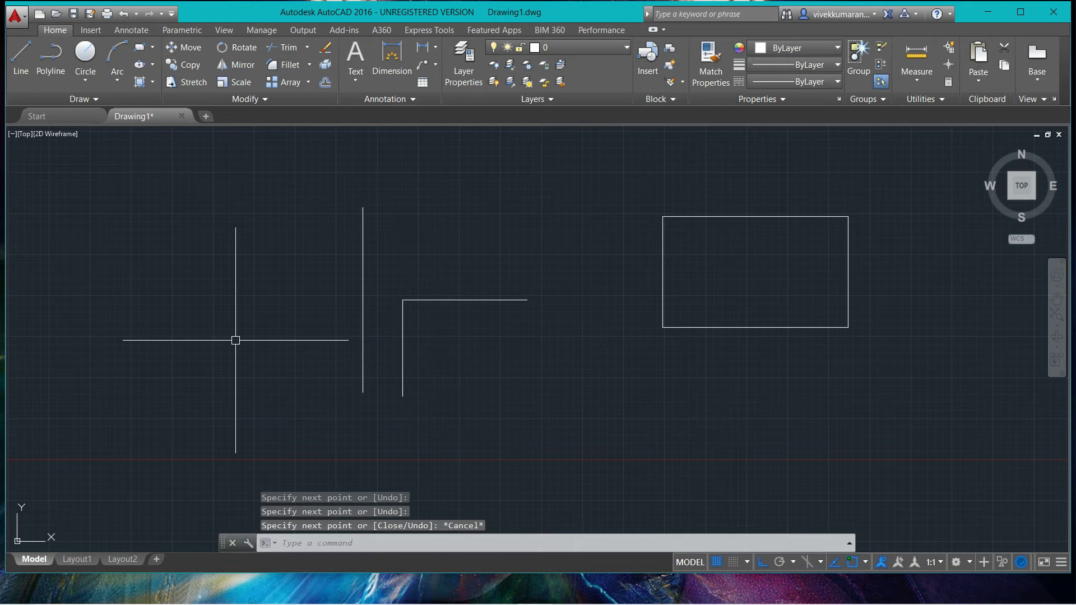
# Delete the rectangle and the three lines together using a crossing lasso selection
pyautogui.scroll(2, 409, 369)
pyautogui.scroll(2, 399, 362)
pyautogui.scroll(-2, 358, 263)
pyautogui.scroll(2, 371, 278)
pyautogui.scroll(-3, 372, 278)
pyautogui.press('Escape')
pyautogui.moveTo(648, 187)
pyautogui.mouseDown()
pyautogui.moveTo(228, 301)
pyautogui.moveTo(233, 288)
pyautogui.mouseUp()
pyautogui.press('Delete')
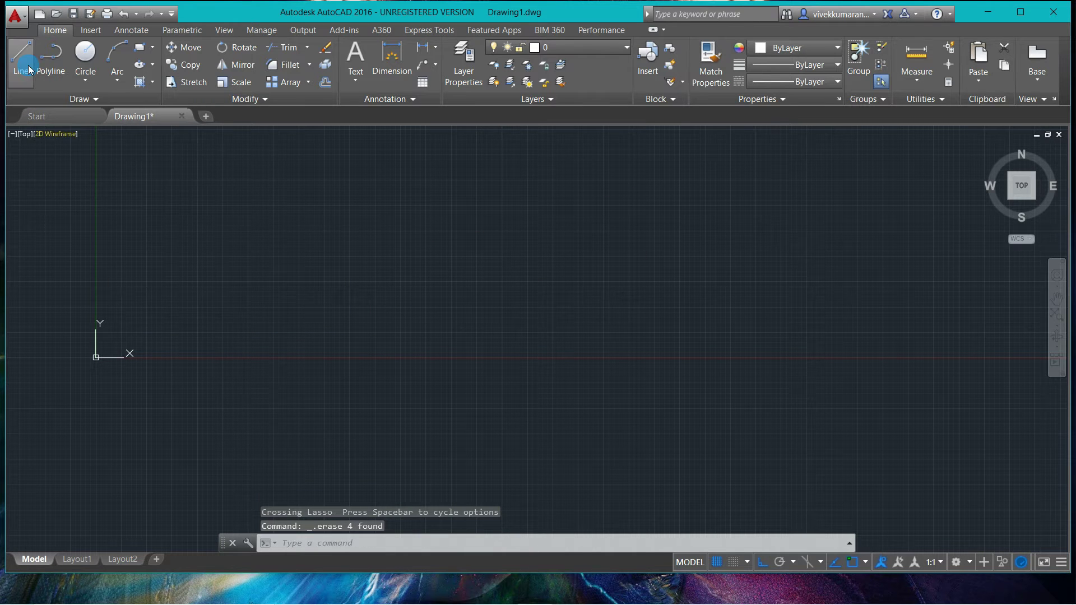
# Draw a nearly square rectangle in the empty drawing area from its upper-left to its lower-right corner
pyautogui.click(140, 47)
pyautogui.click(448, 203)
pyautogui.click(552, 311)
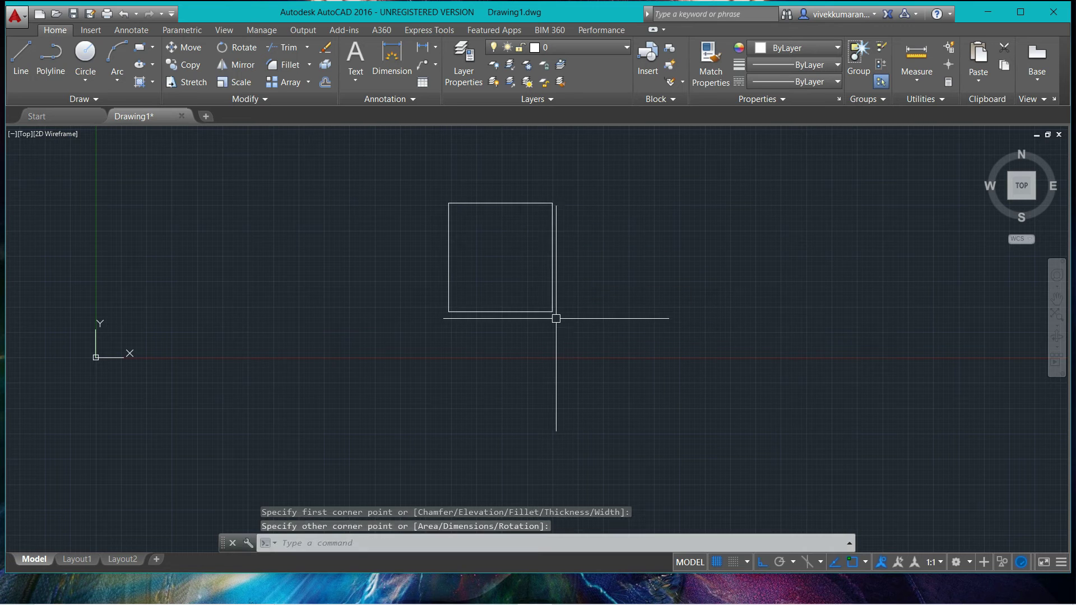
pyautogui.press('Escape')
pyautogui.scroll(4, 511, 242)
pyautogui.scroll(-4, 513, 244)
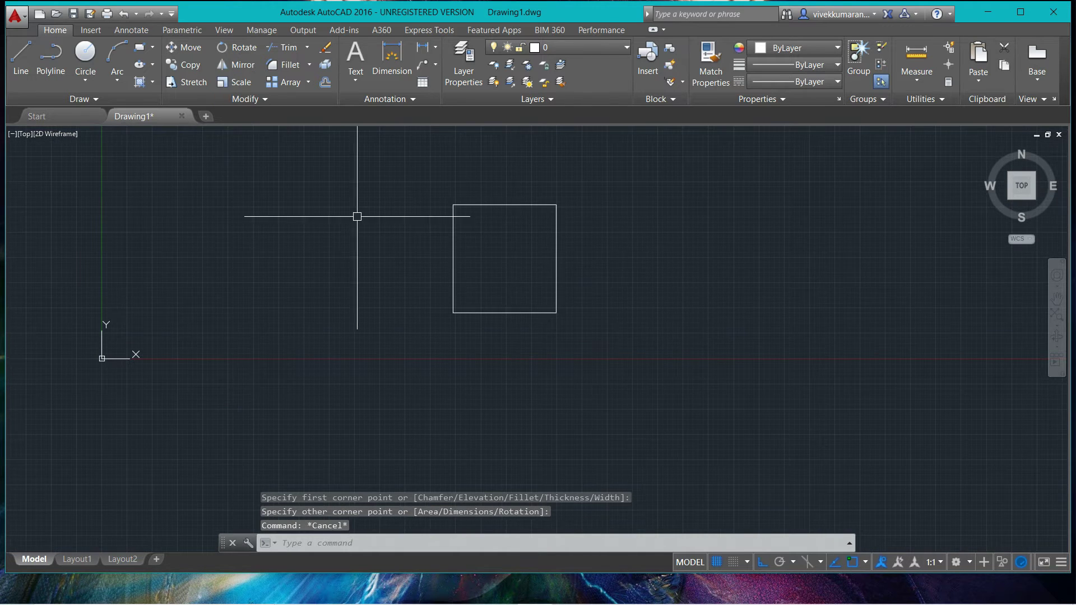
# Draw a vertical reference line from the rectangle's center straight up past its top edge
pyautogui.click(136, 52)
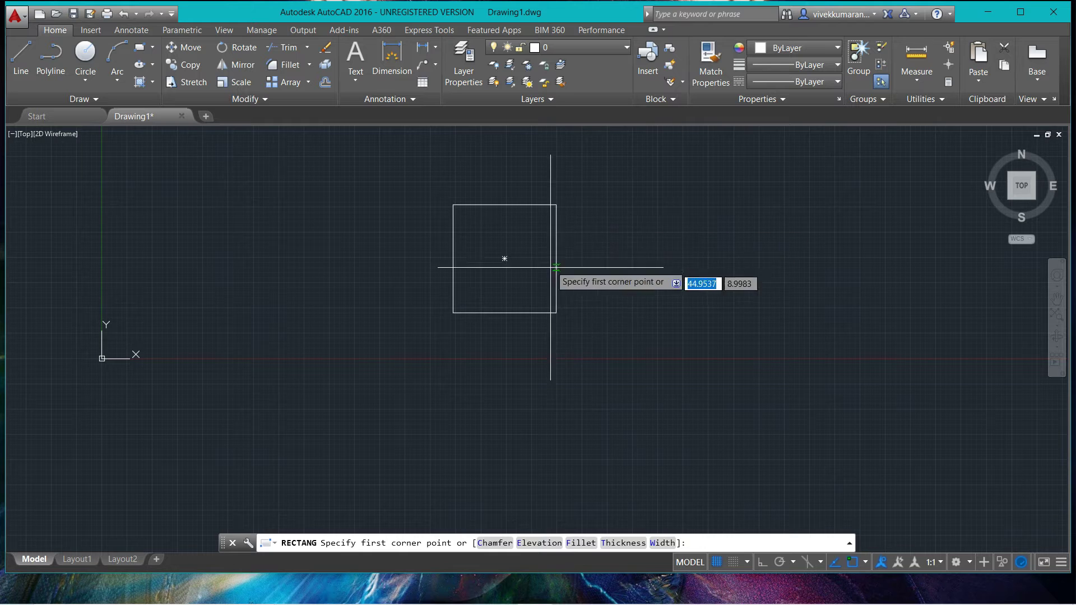
pyautogui.press('Escape')
pyautogui.click(21, 56)
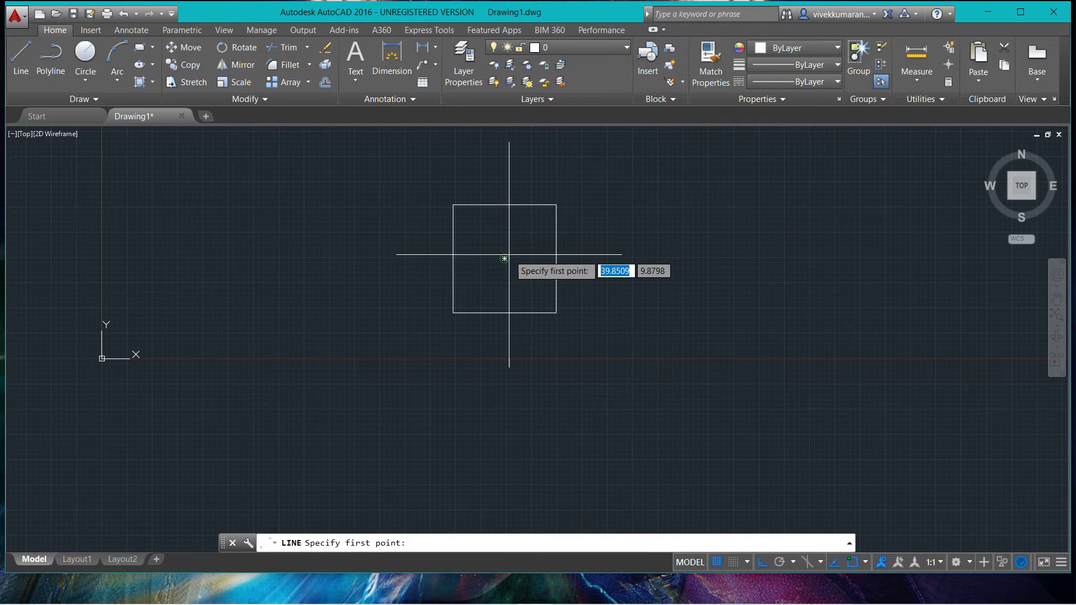
pyautogui.click(504, 259)
pyautogui.click(504, 150)
pyautogui.press('Escape')
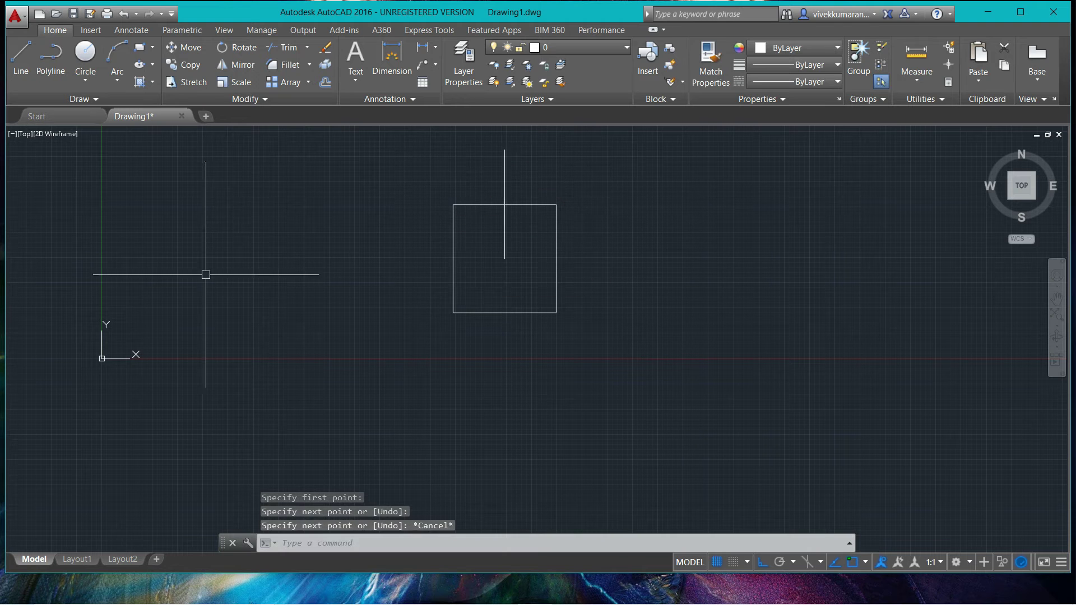
pyautogui.press('Escape')
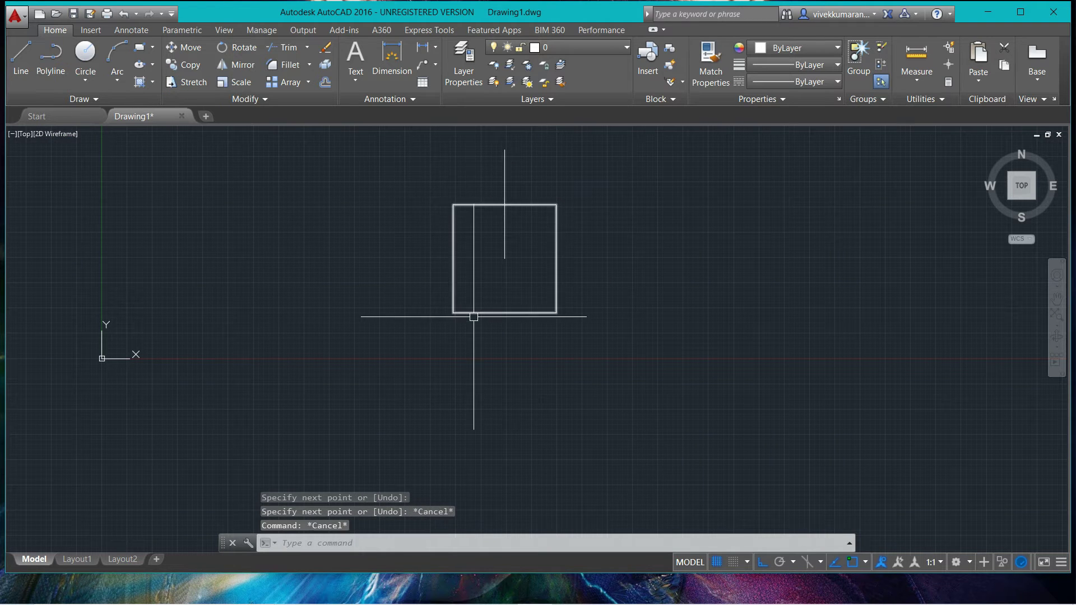
# Move the rectangle 10 units horizontally to the right, using its center as the base point
pyautogui.write('m')
pyautogui.press('Return')
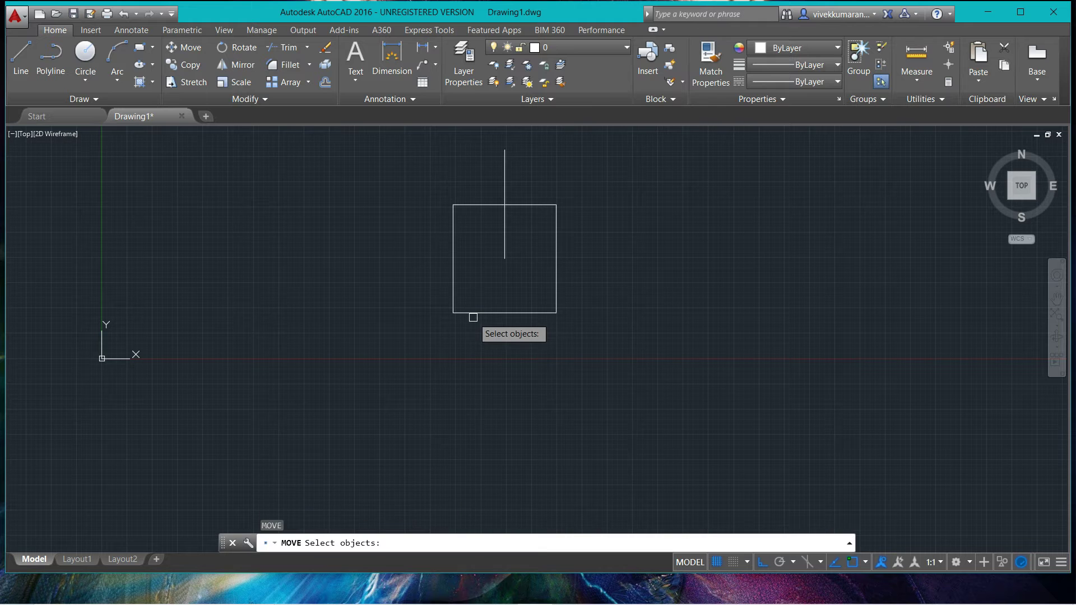
pyautogui.click(473, 314)
pyautogui.press('Return')
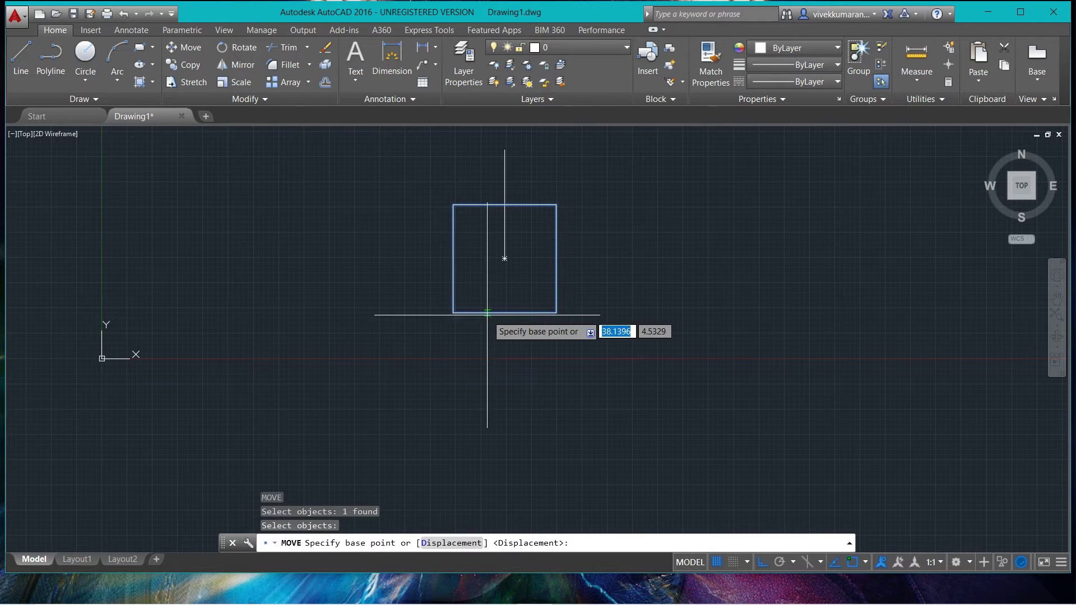
pyautogui.click(505, 259)
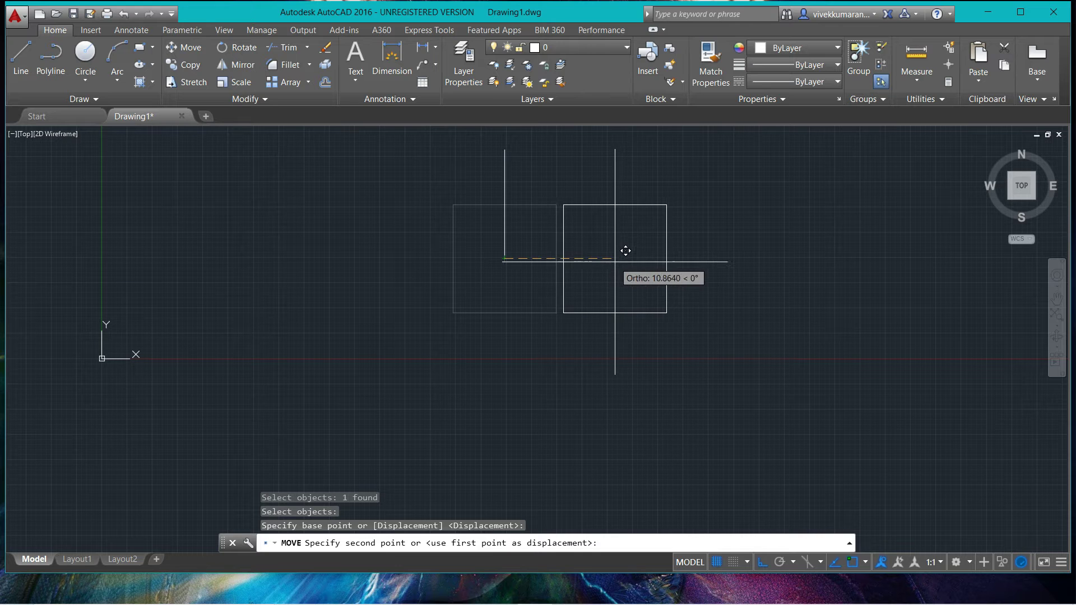
pyautogui.write('10')
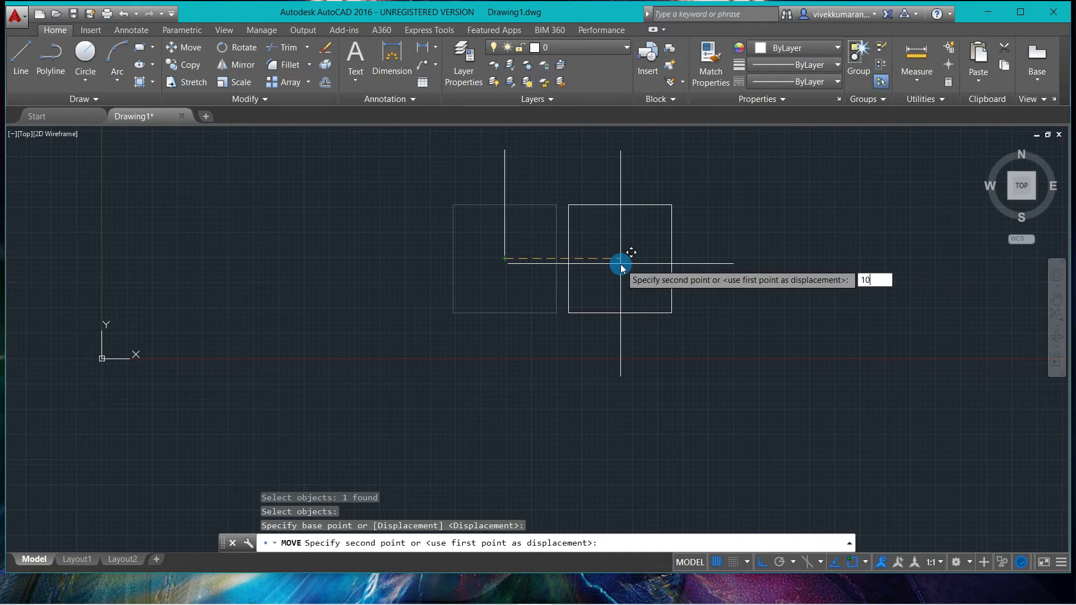
pyautogui.press('Return')
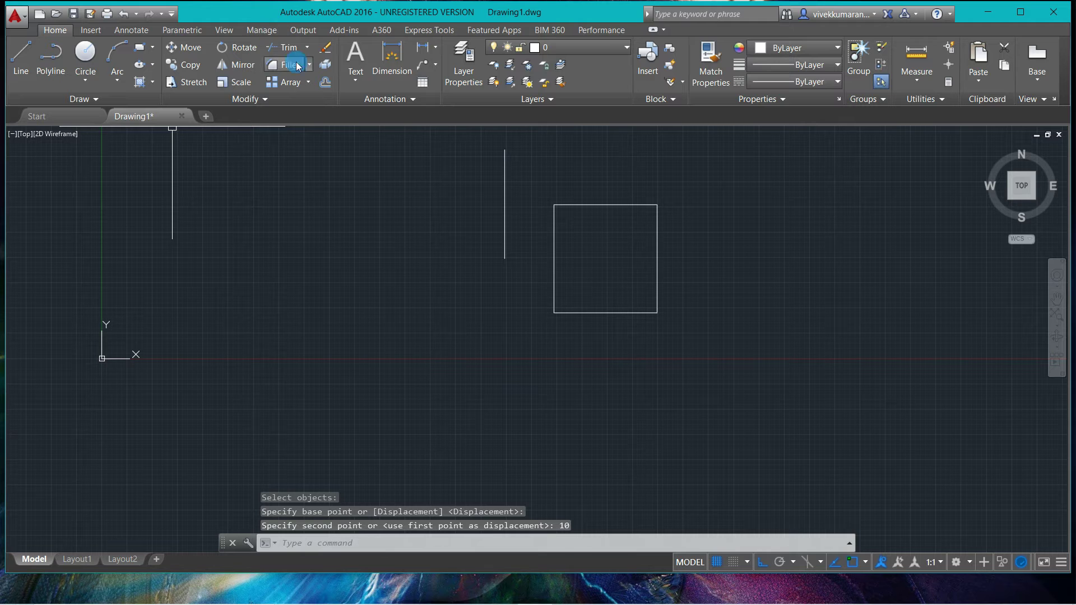
# Dimension the horizontal distance from the reference line's lower endpoint to the moved rectangle's center
pyautogui.click(392, 56)
pyautogui.scroll(5, 501, 244)
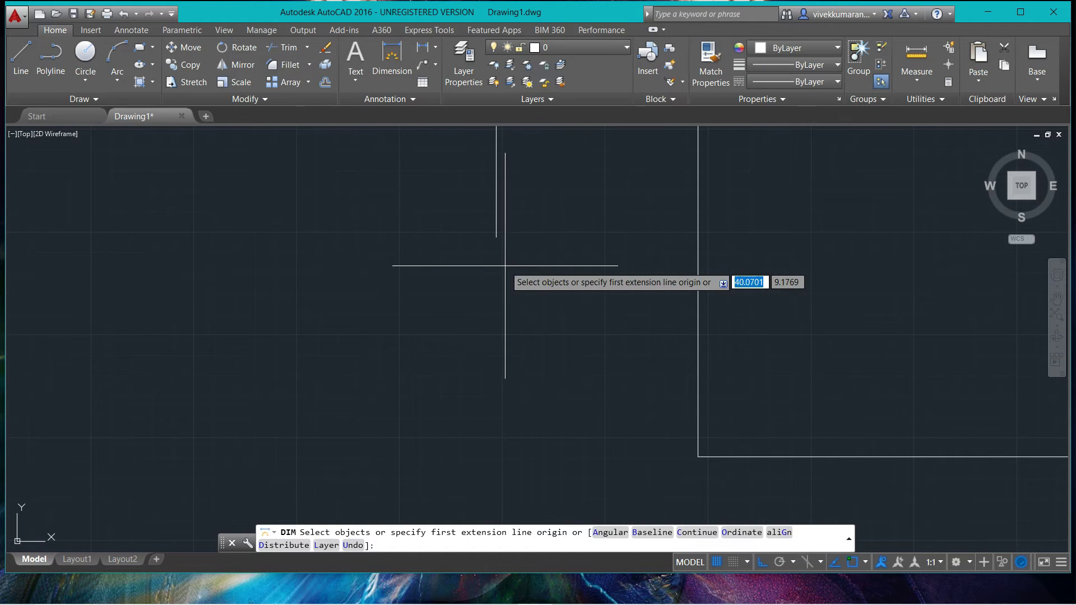
pyautogui.click(496, 237)
pyautogui.scroll(-4, 901, 268)
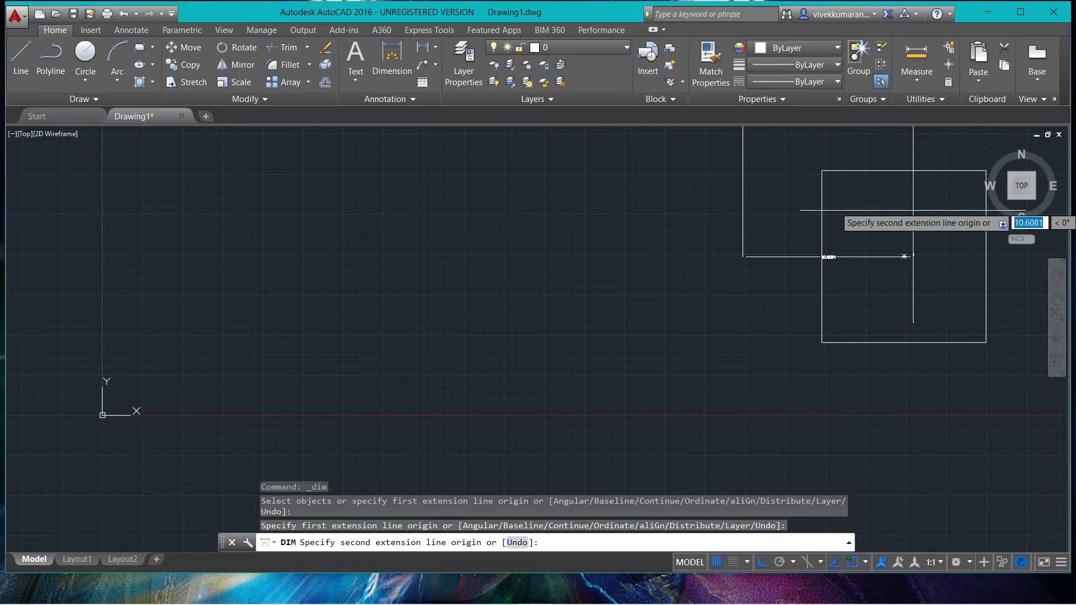
pyautogui.click(904, 256)
pyautogui.scroll(4, 841, 275)
pyautogui.scroll(2, 836, 290)
pyautogui.scroll(-2, 824, 331)
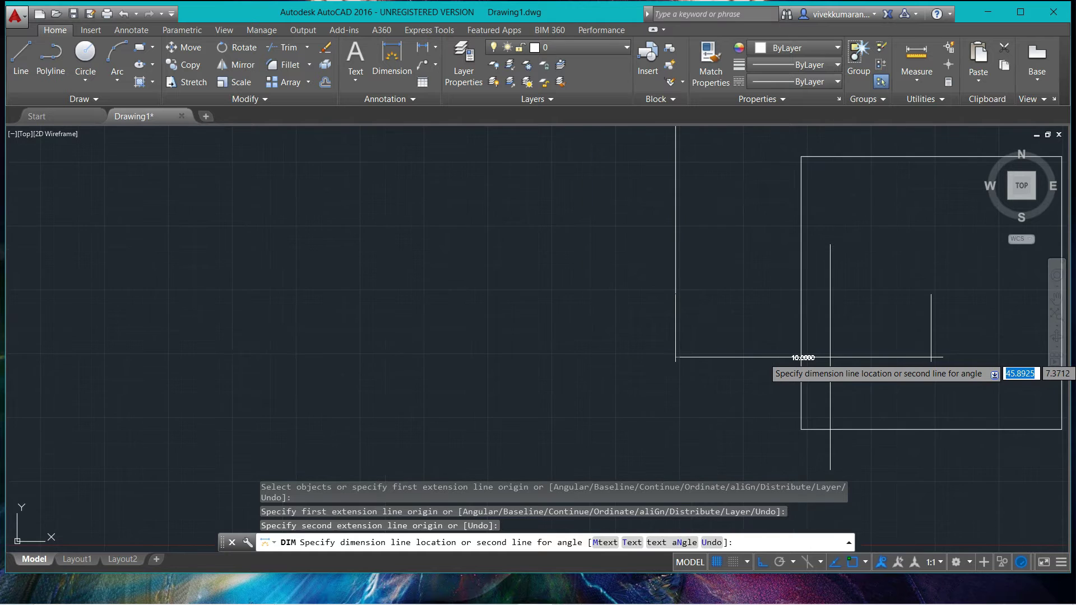
pyautogui.click(819, 297)
pyautogui.scroll(-3, 808, 364)
pyautogui.press('Escape')
pyautogui.scroll(4, 808, 363)
pyautogui.scroll(-2, 819, 355)
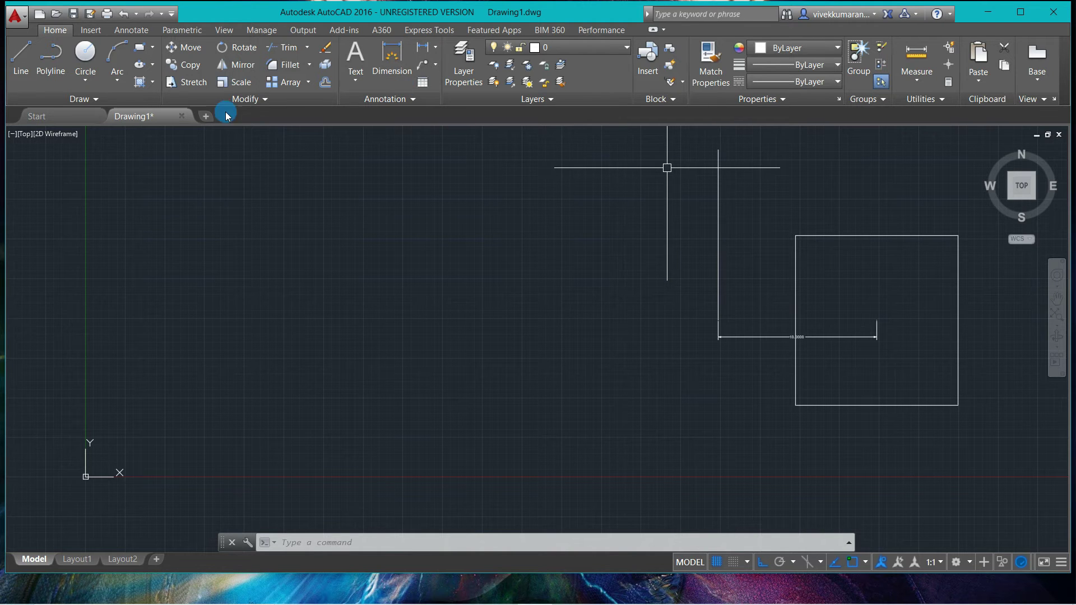
# Copy the rectangle from its left edge's midpoint to the empty area left of the reference line, with Ortho off
pyautogui.click(185, 64)
pyautogui.scroll(-1, 697, 346)
pyautogui.scroll(2, 827, 302)
pyautogui.scroll(-2, 830, 302)
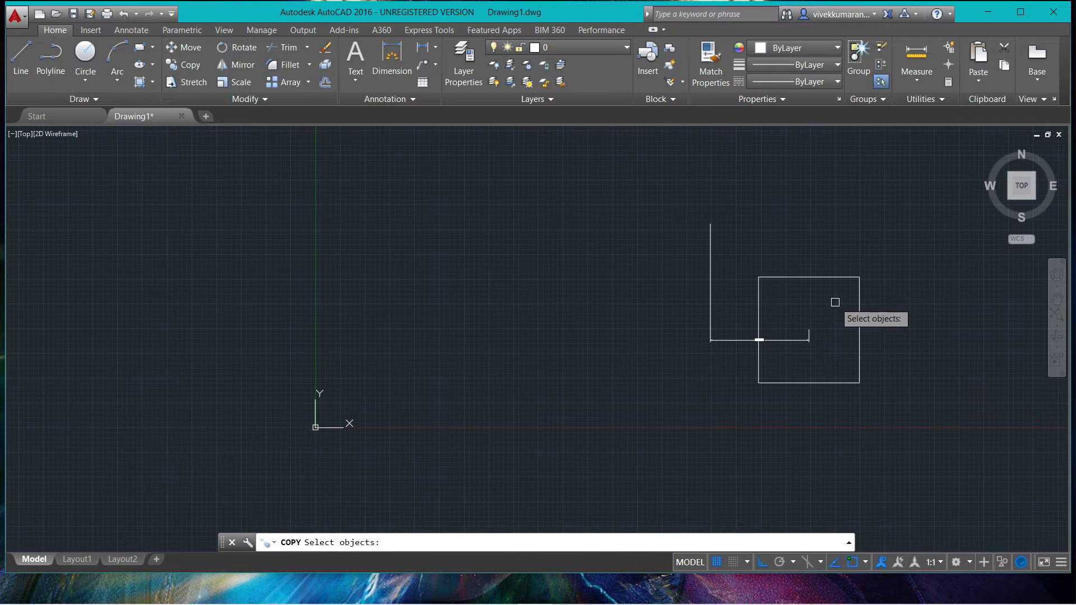
pyautogui.click(834, 277)
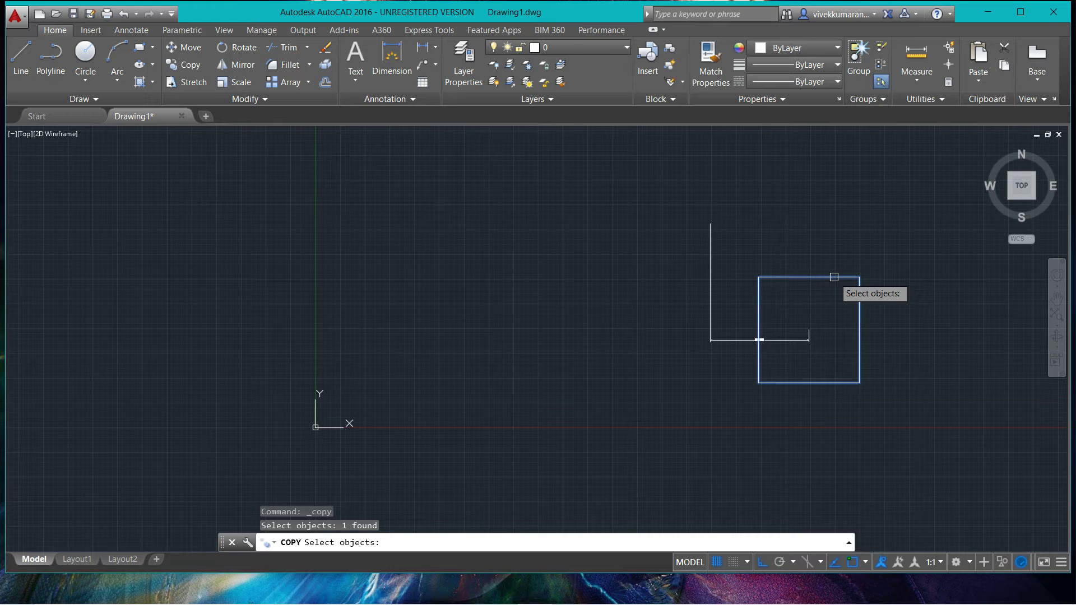
pyautogui.press('Return')
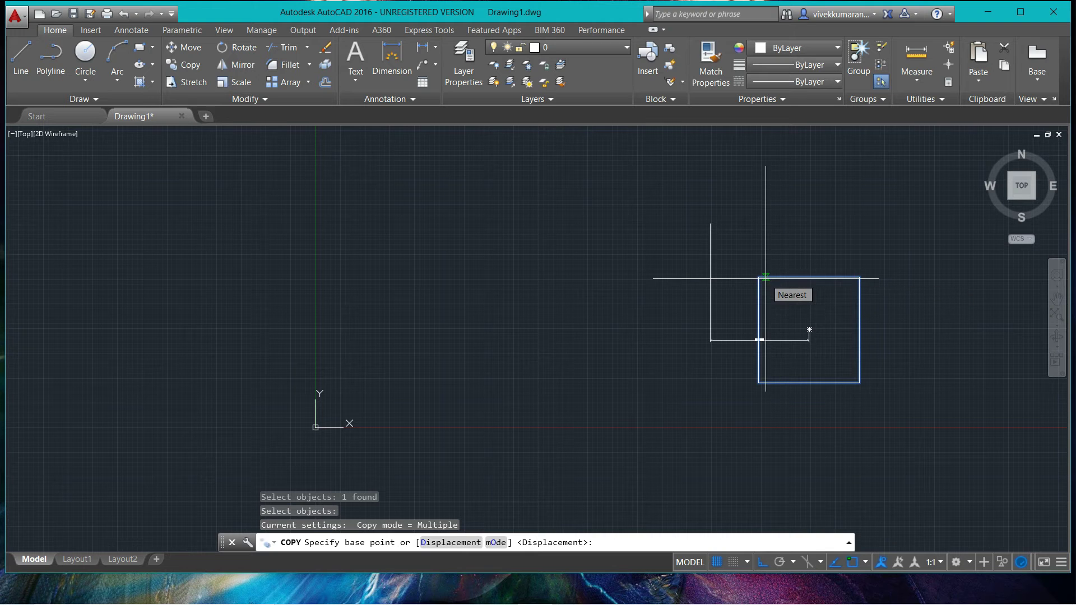
pyautogui.click(759, 340)
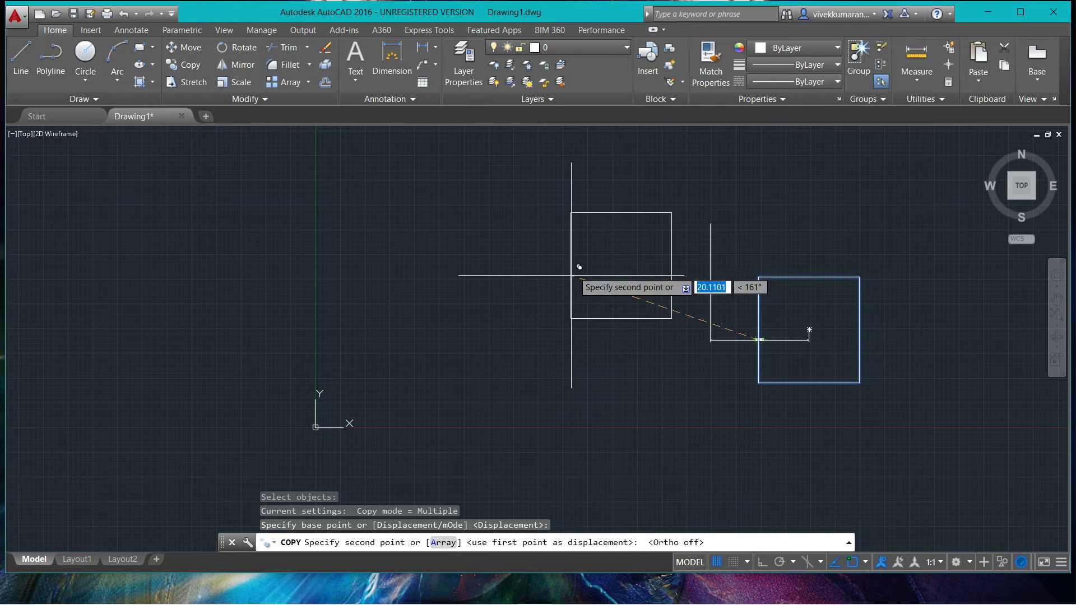
pyautogui.click(567, 308)
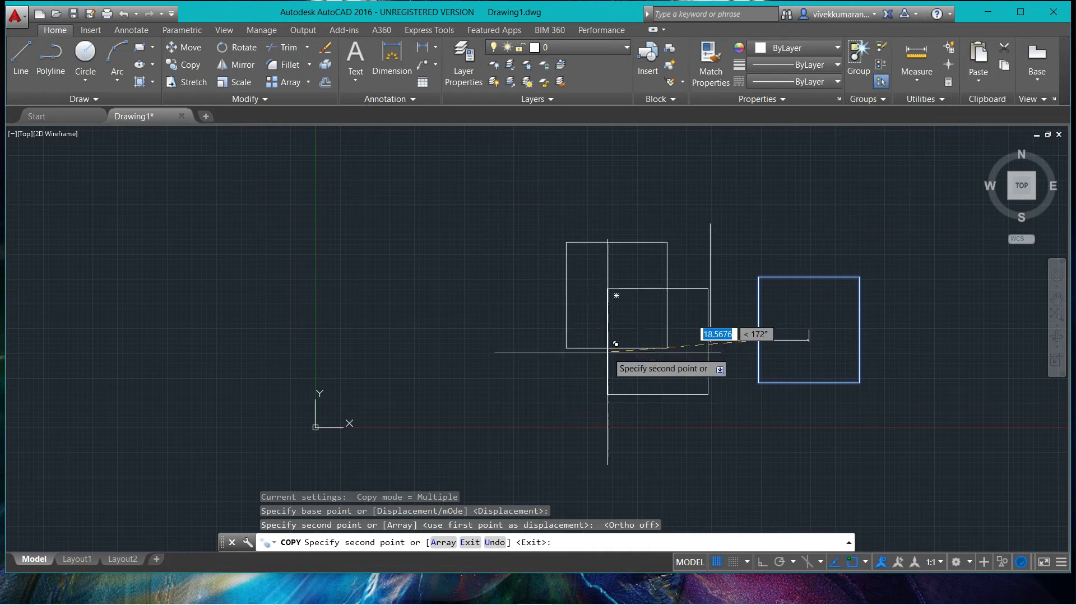
pyautogui.press('Escape')
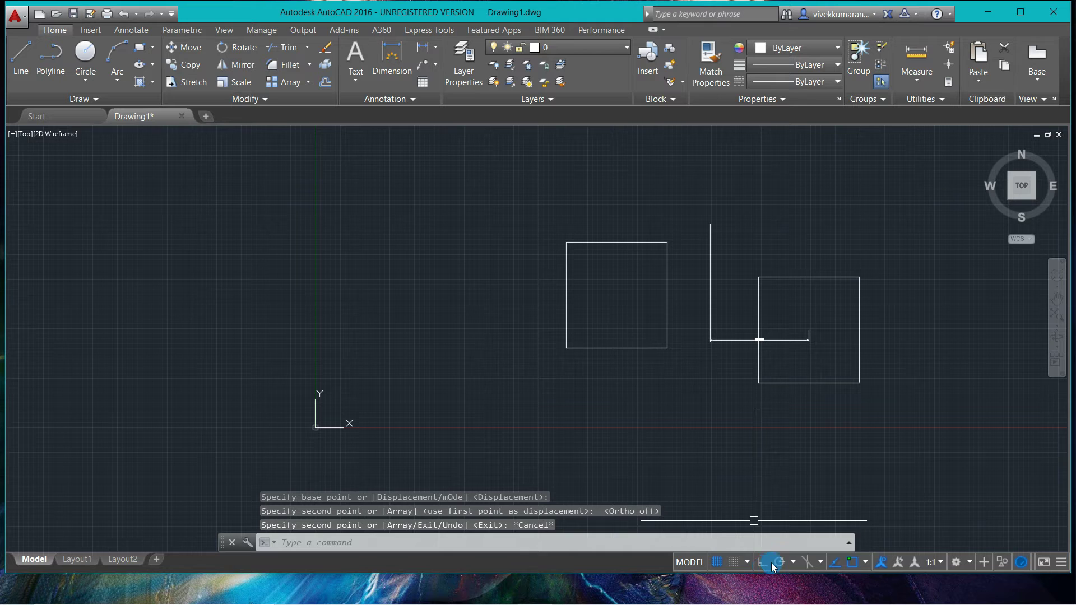
# Copy the left rectangle upward from its center as a four-item array with Ortho on, spacing the items about 29.6 units apart
pyautogui.click(761, 562)
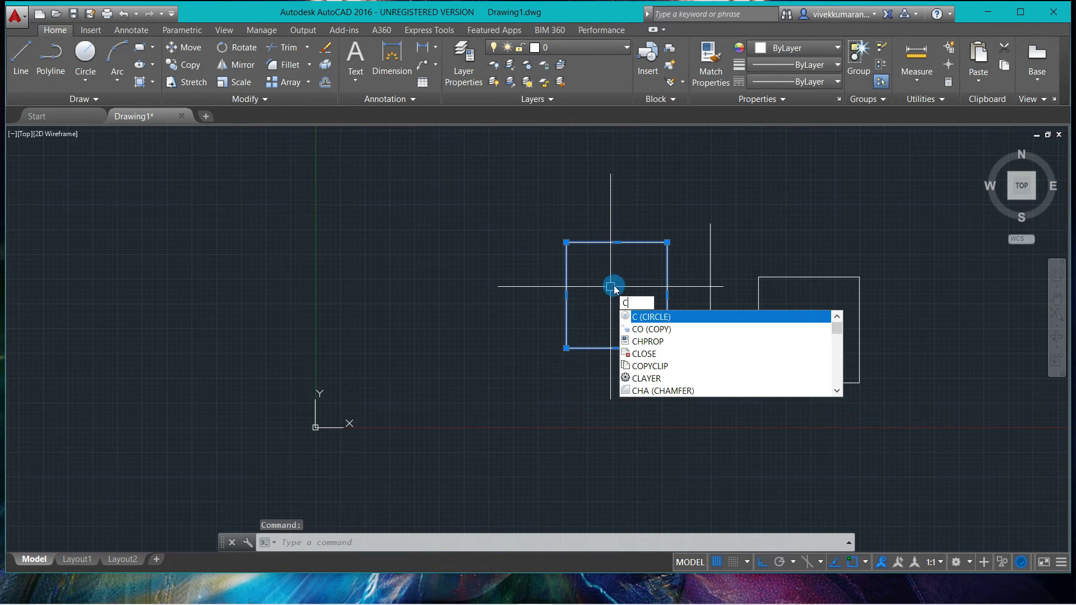
pyautogui.click(657, 330)
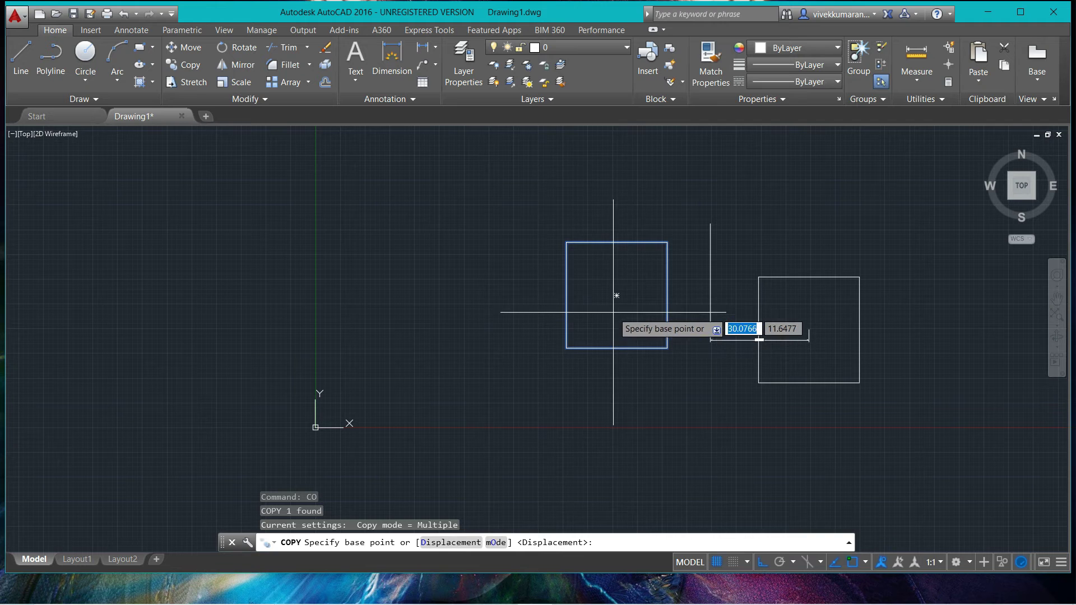
pyautogui.click(617, 296)
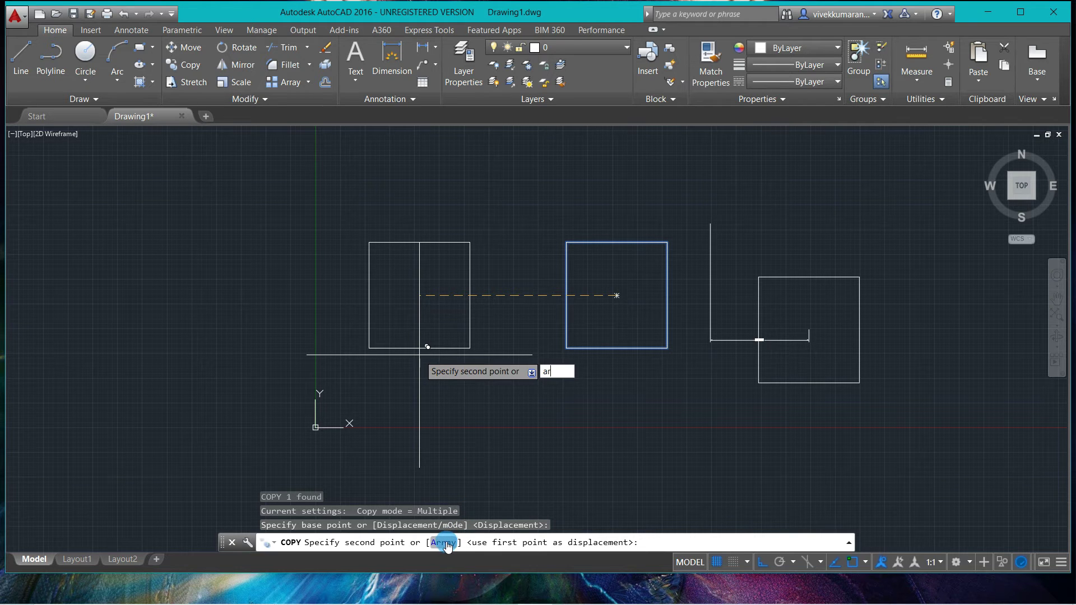
pyautogui.press('Return')
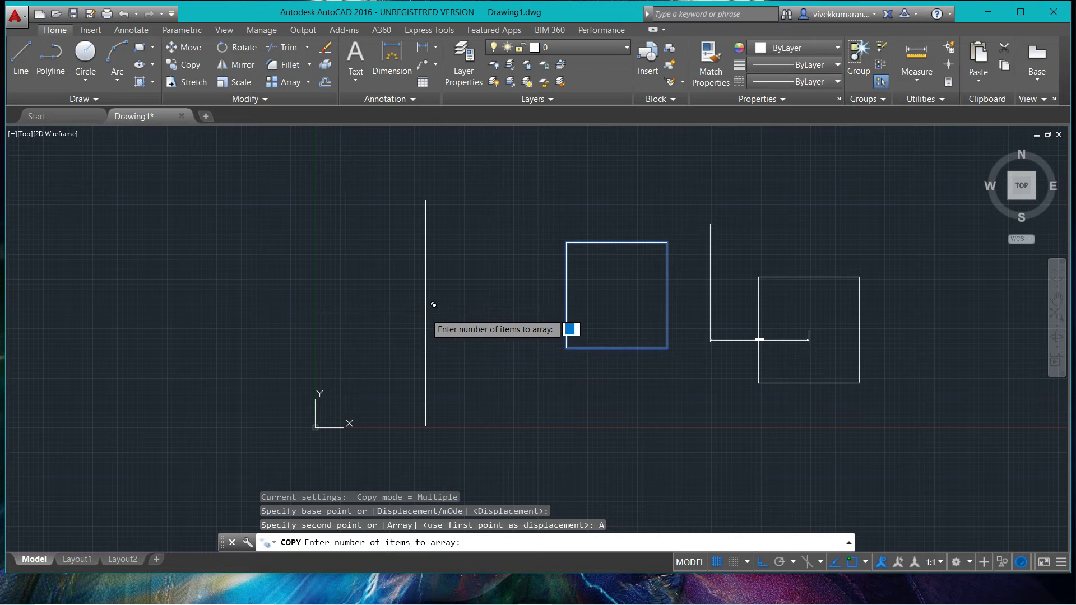
pyautogui.write('4')
pyautogui.press('Return')
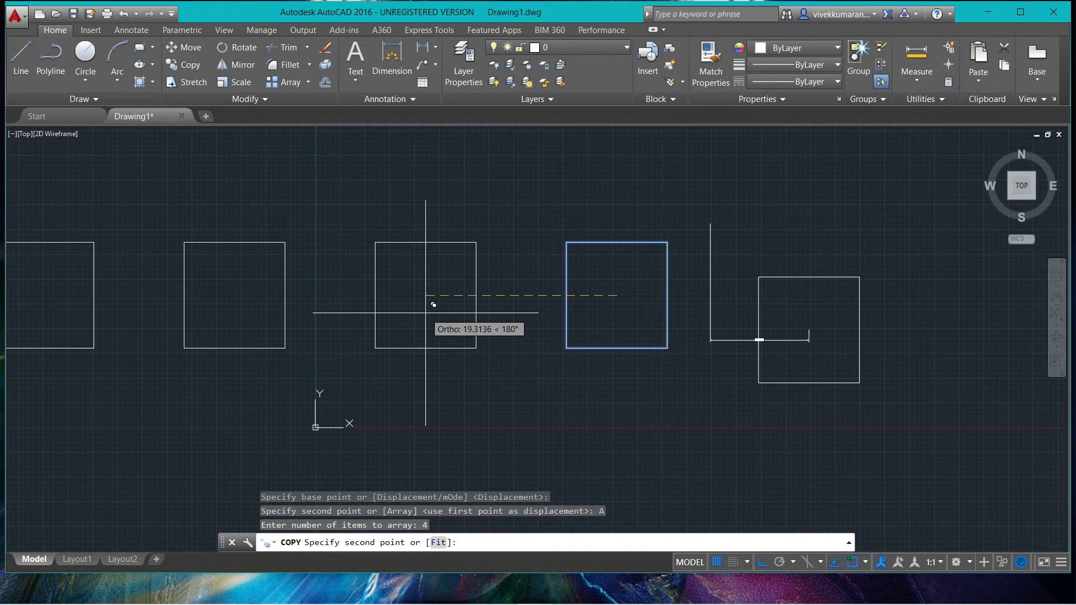
pyautogui.scroll(-2, 566, 314)
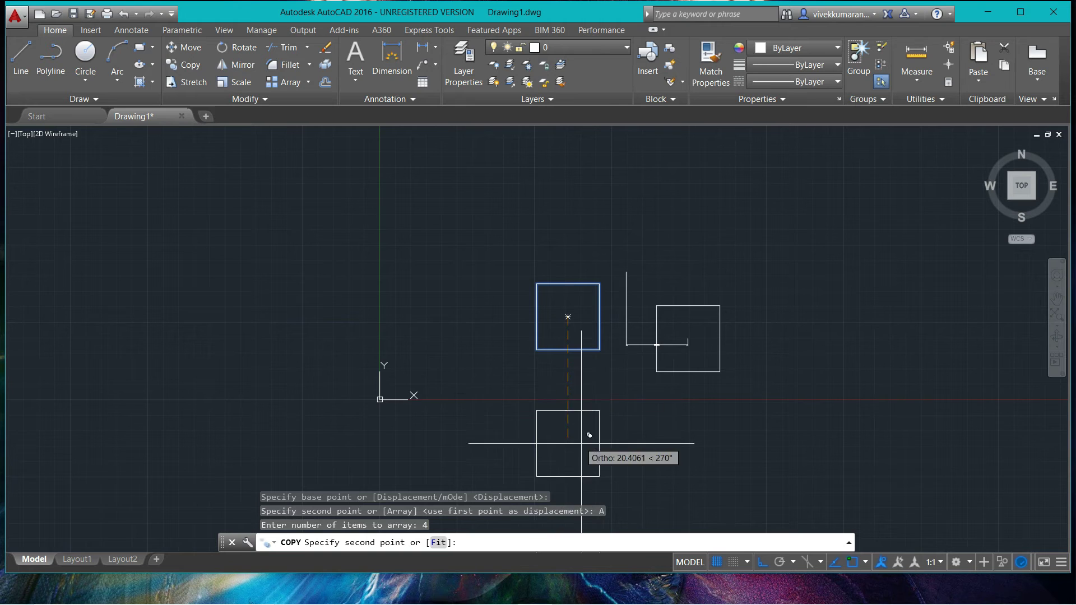
pyautogui.scroll(-2, 575, 241)
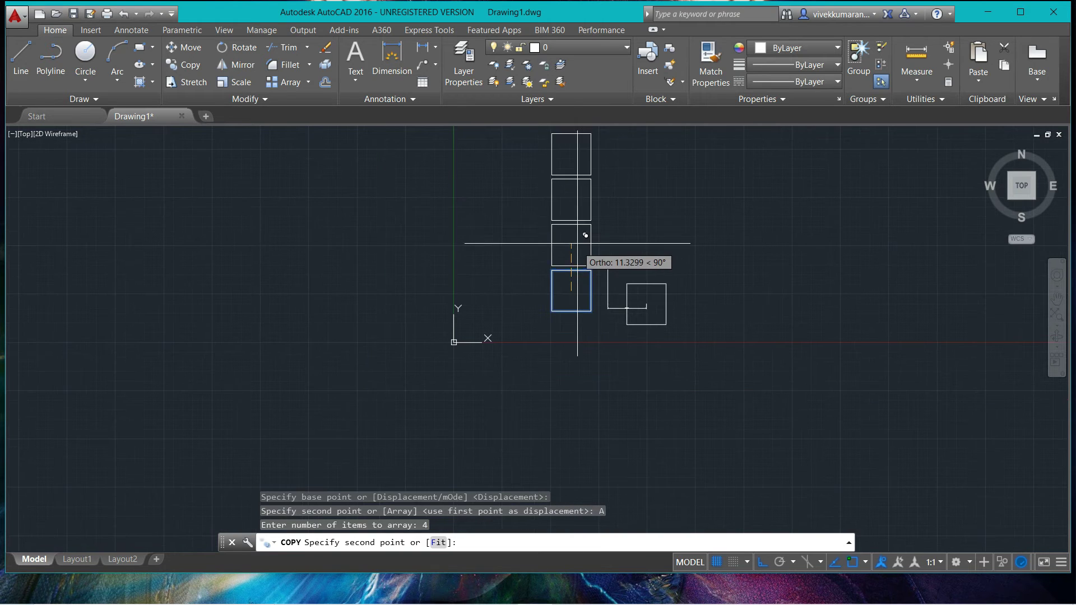
pyautogui.press('F8')
pyautogui.moveTo(530, 201); pyautogui.dragTo(551, 450, button='middle')
pyautogui.click(583, 424)
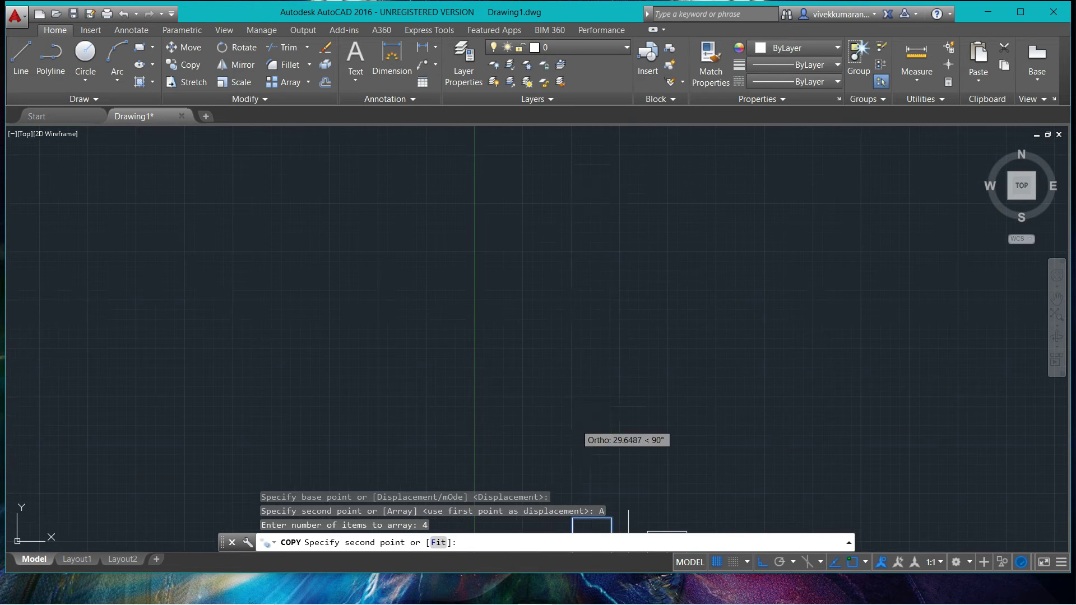
pyautogui.scroll(-3, 672, 393)
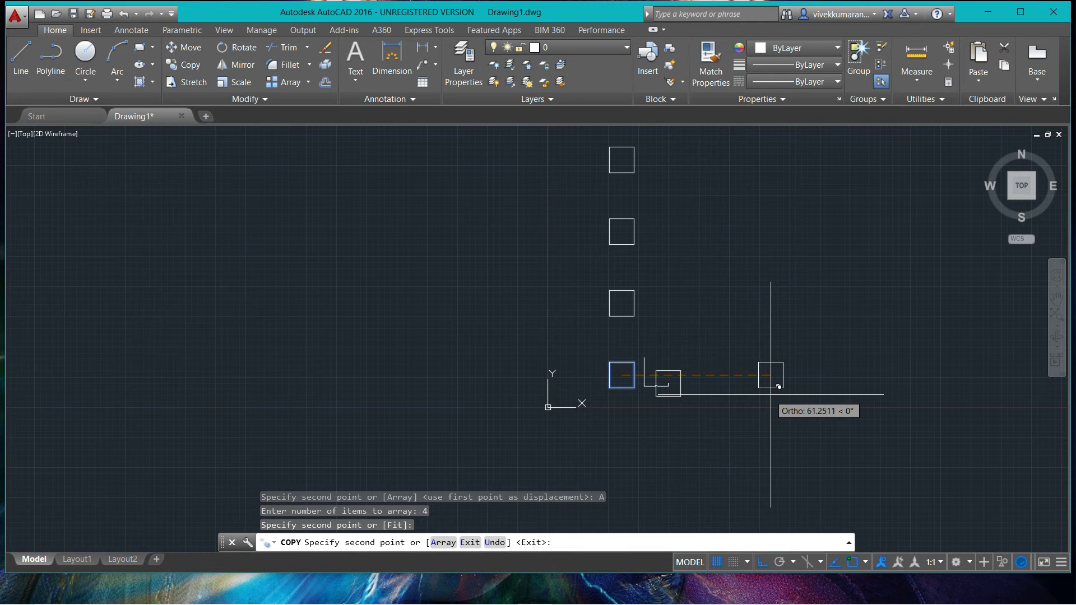
pyautogui.press('Escape')
# Erase all the rectangles, the reference line and the dimension from the drawing
pyautogui.scroll(2, 685, 330)
pyautogui.scroll(-4, 683, 342)
pyautogui.scroll(2, 678, 313)
pyautogui.scroll(-4, 682, 320)
pyautogui.moveTo(688, 241)
pyautogui.mouseDown()
pyautogui.moveTo(627, 332)
pyautogui.moveTo(639, 241)
pyautogui.mouseUp()
pyautogui.press('Delete')
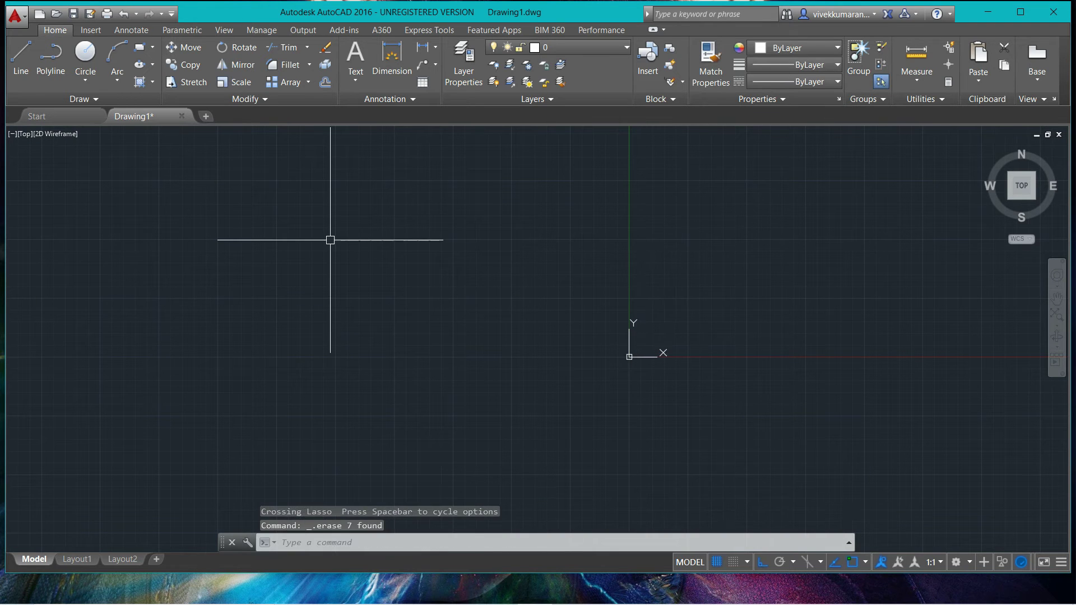
# Draw a single horizontal line in the empty area to the upper left of the origin
pyautogui.click(191, 83)
pyautogui.click(21, 59)
pyautogui.click(256, 278)
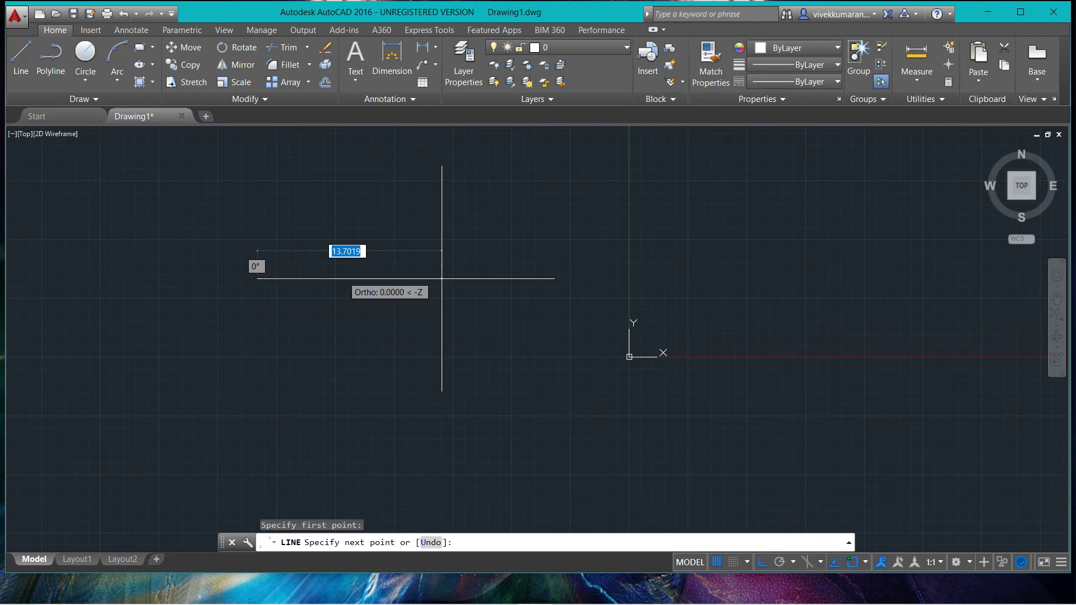
pyautogui.click(504, 278)
pyautogui.press('Escape')
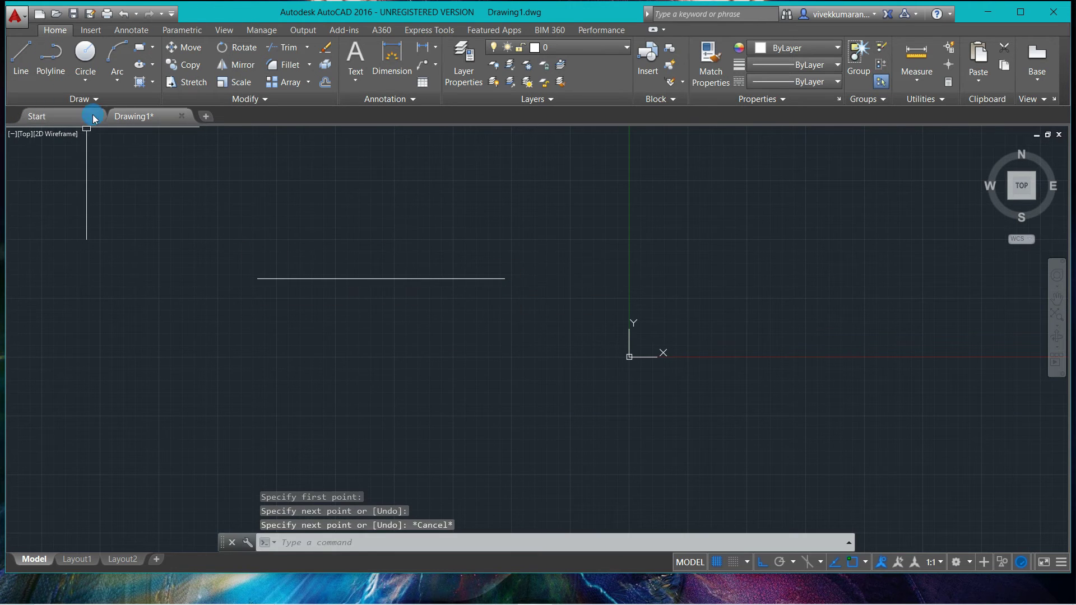
# Stretch the picked line horizontally to the right, using its right endpoint as the base point
pyautogui.click(180, 83)
pyautogui.click(334, 279)
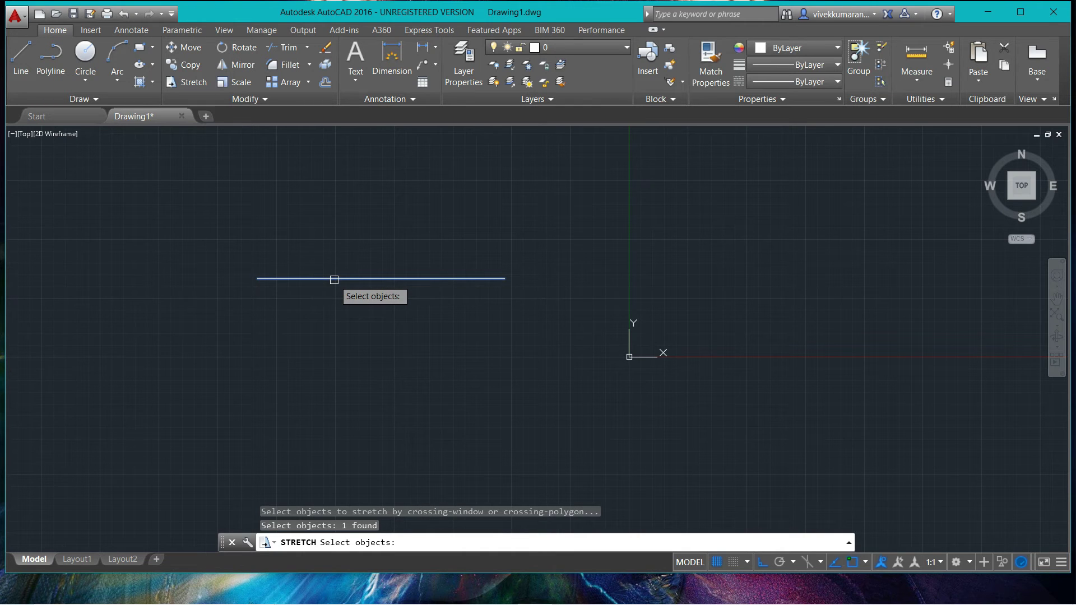
pyautogui.press('Return')
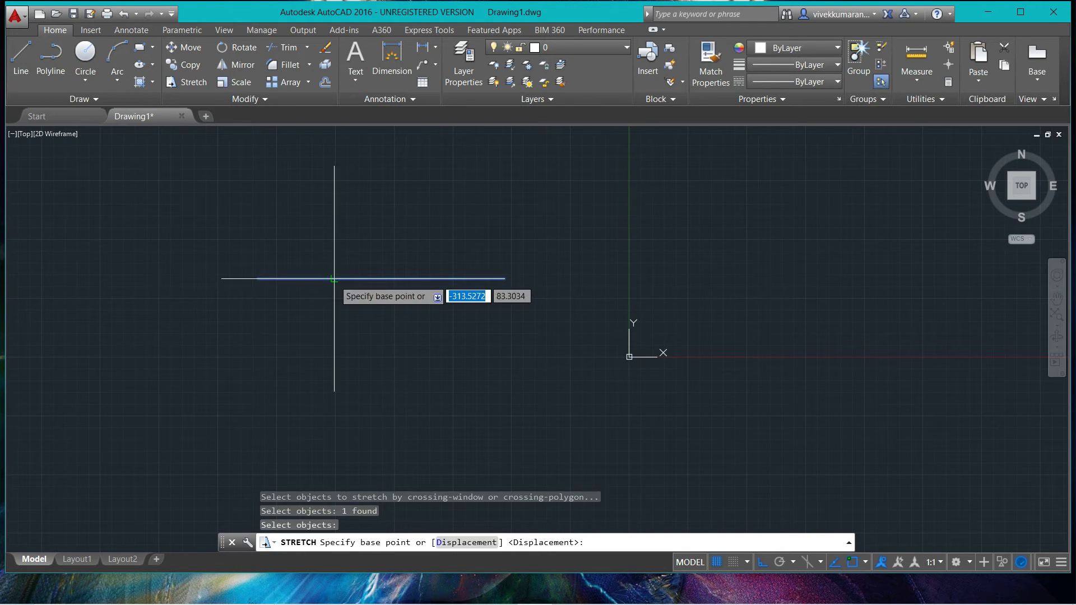
pyautogui.click(504, 279)
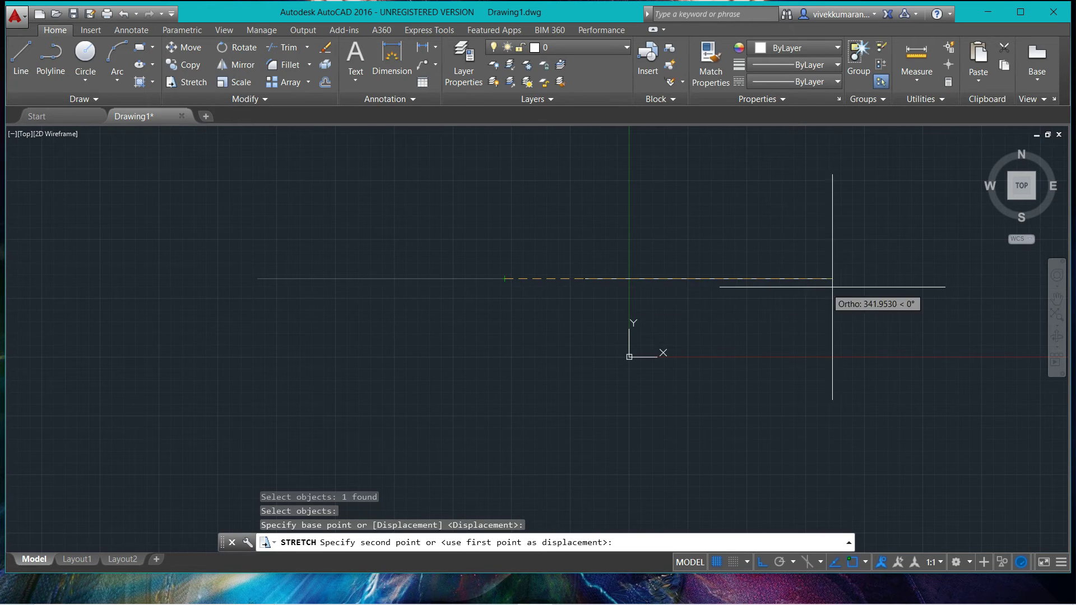
pyautogui.click(853, 286)
pyautogui.scroll(2, 674, 303)
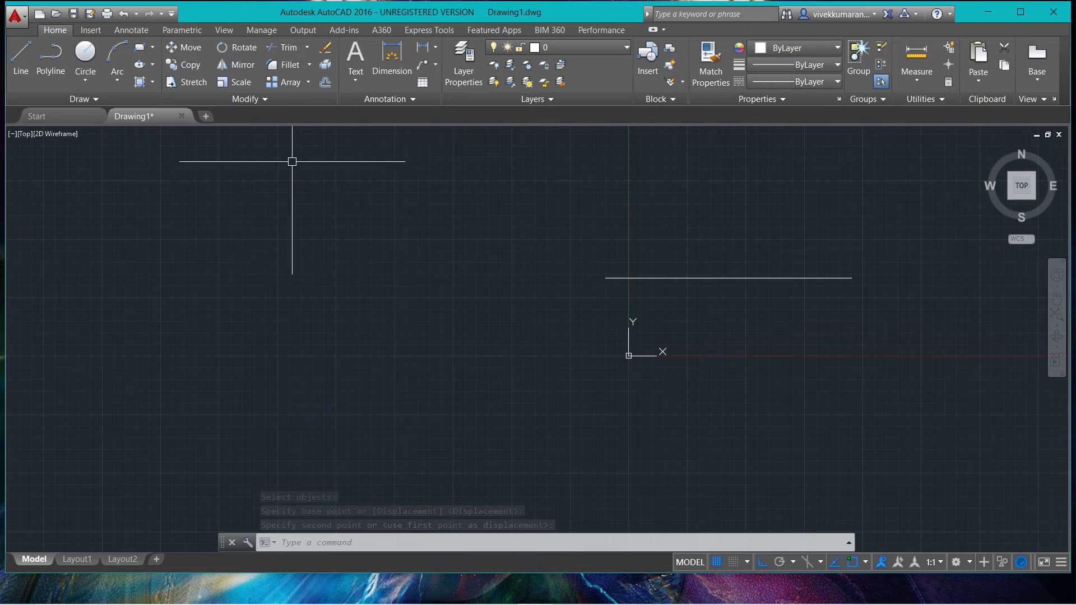
pyautogui.click(238, 48)
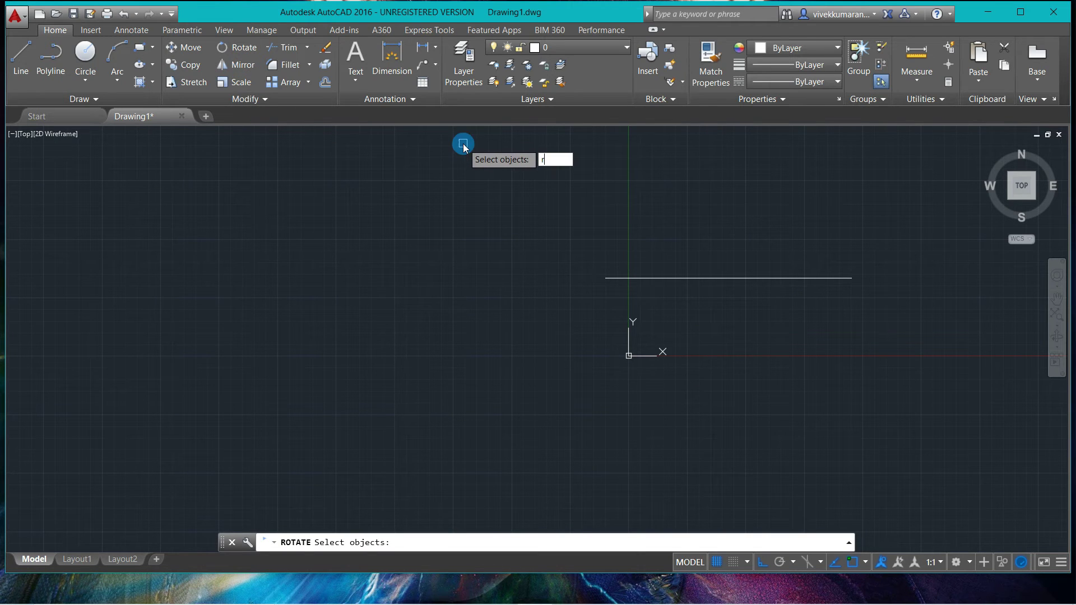
pyautogui.press('Escape')
pyautogui.press('Escape')
pyautogui.press('Escape')
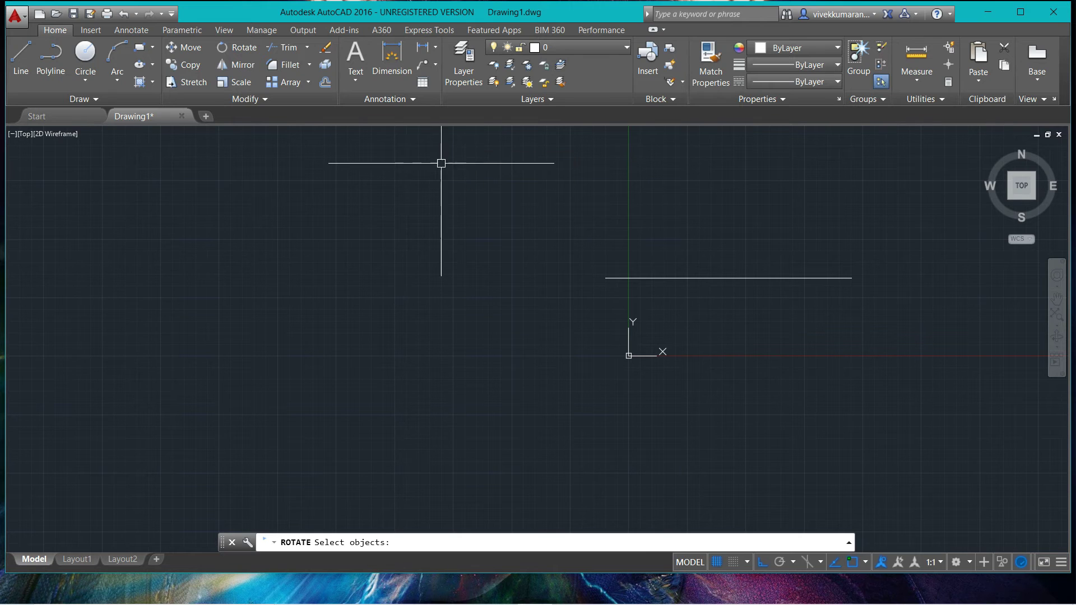
# Rotate the horizontal line about its left endpoint to point straight up at 90°, with Ortho on
pyautogui.write('o')
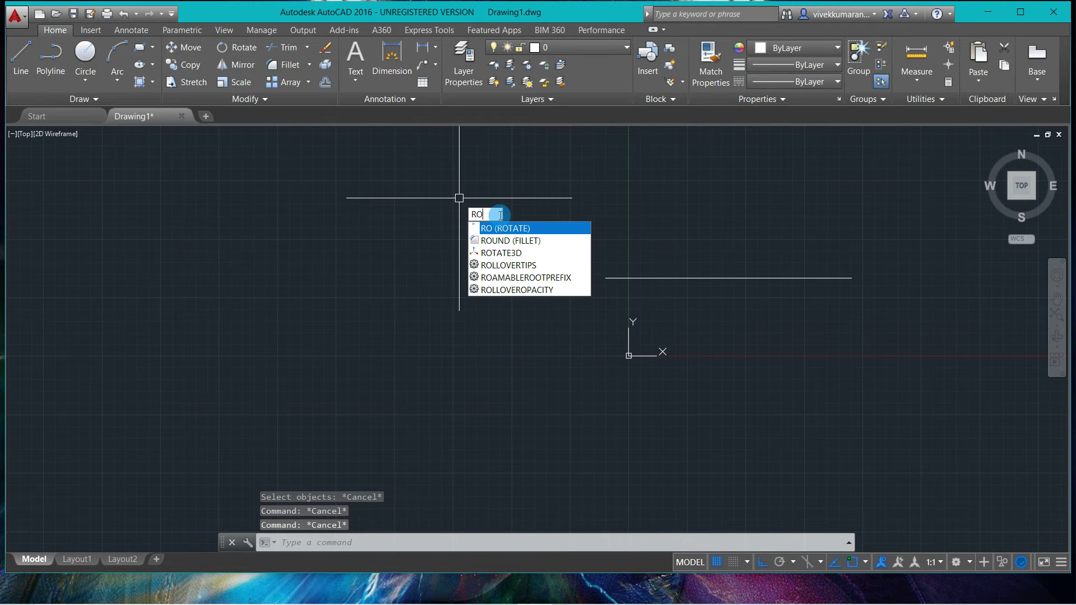
pyautogui.click(502, 231)
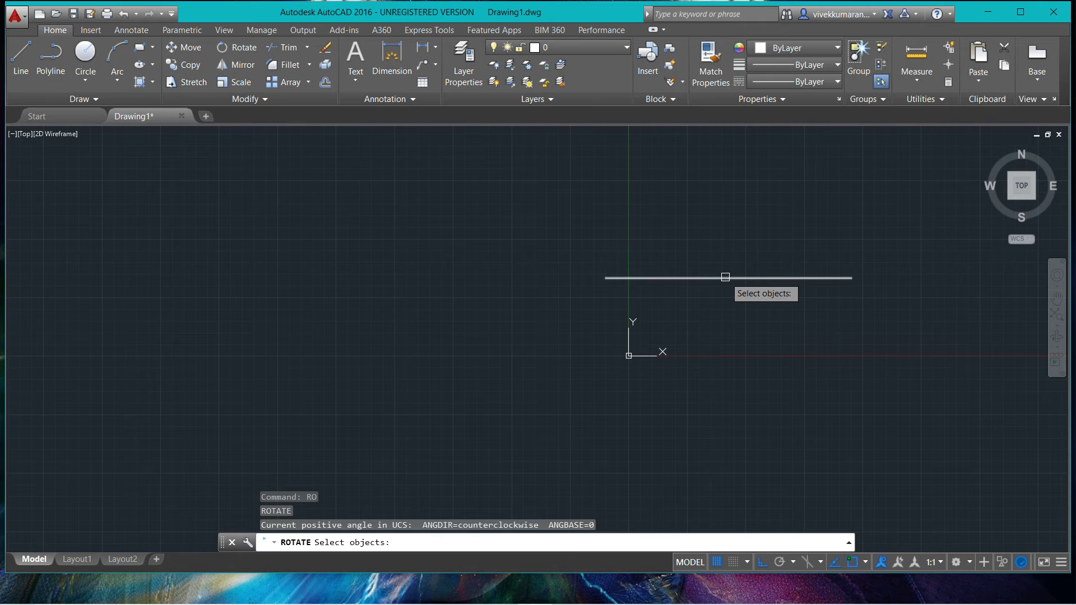
pyautogui.click(725, 277)
pyautogui.press('Return')
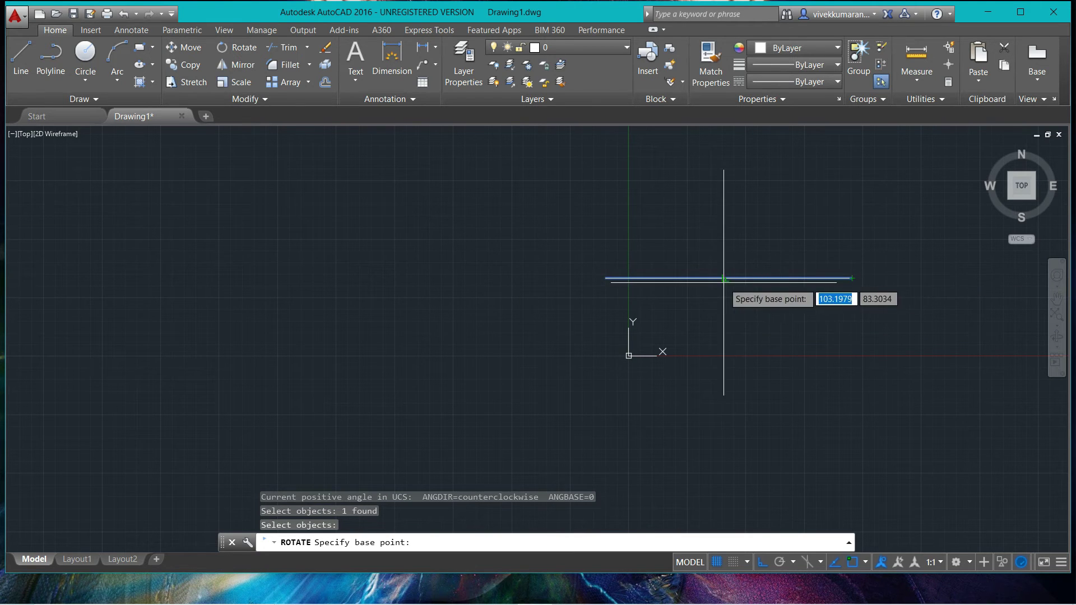
pyautogui.click(606, 278)
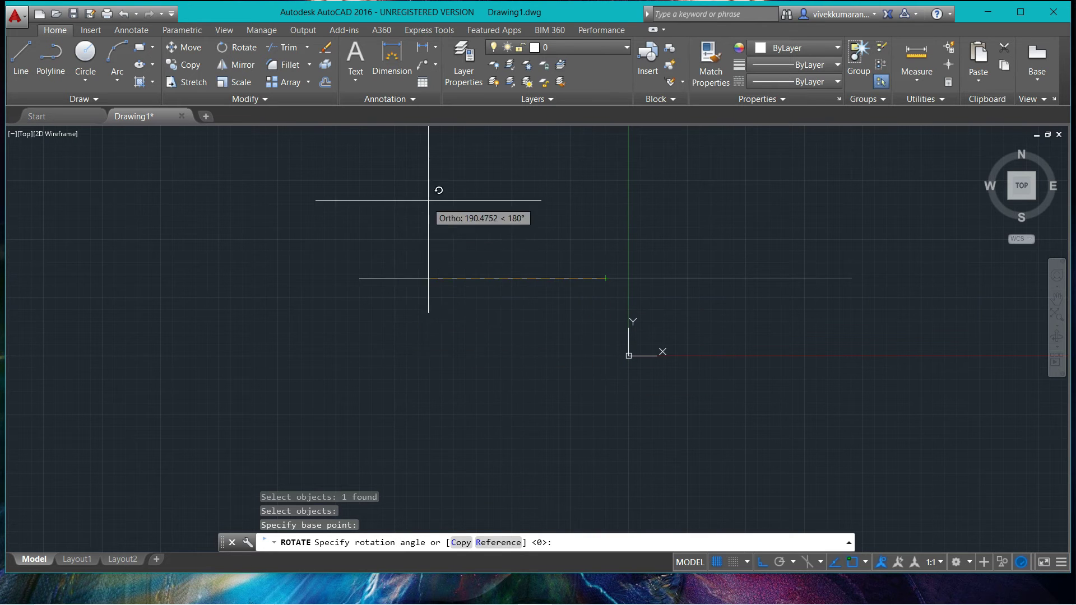
pyautogui.moveTo(598, 229); pyautogui.dragTo(579, 300, button='middle')
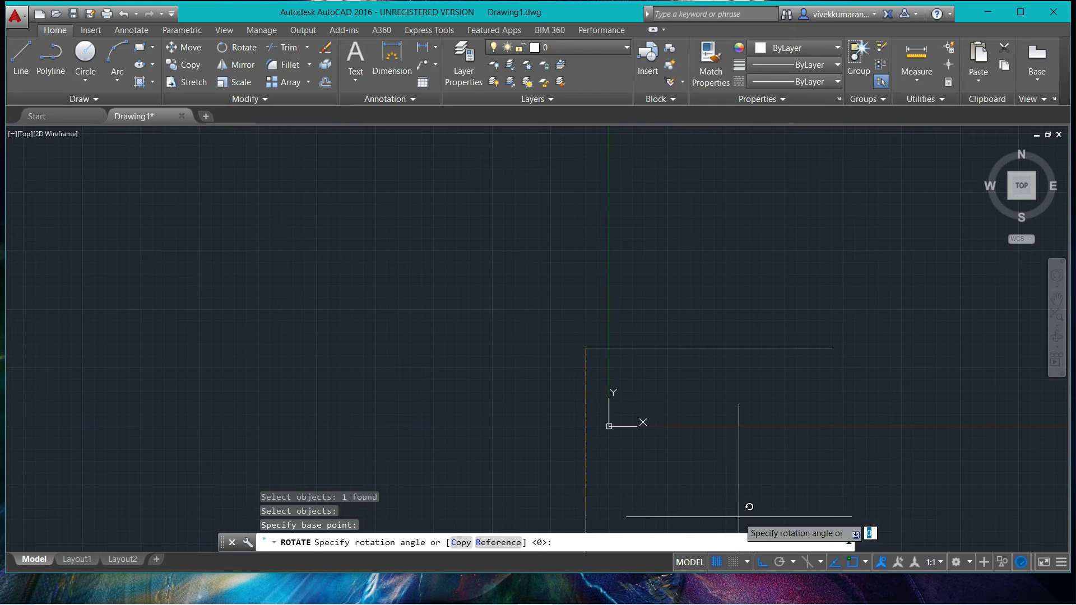
pyautogui.click(762, 562)
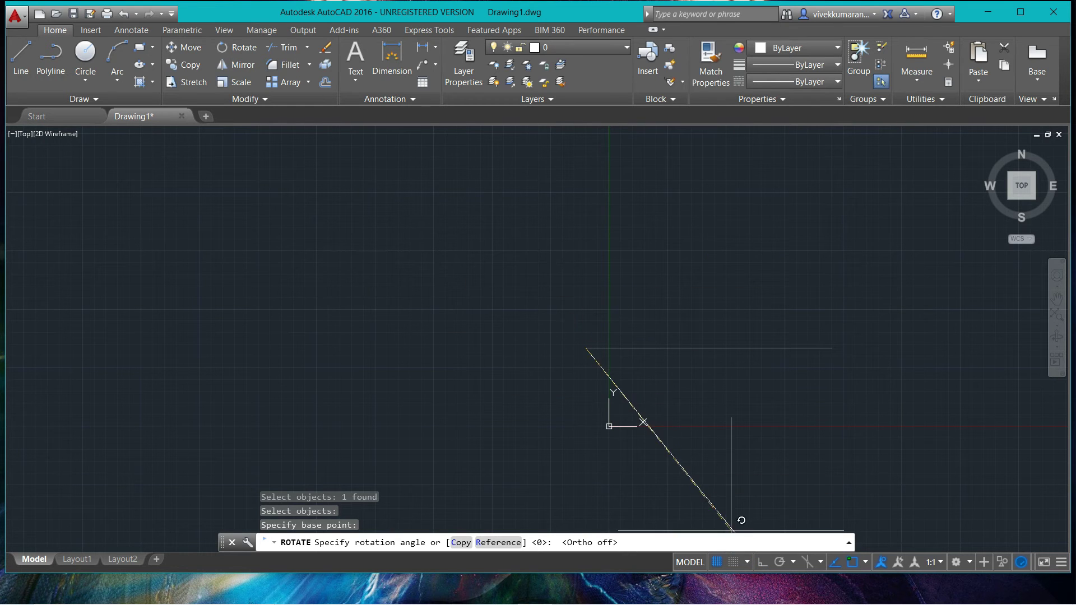
pyautogui.click(764, 565)
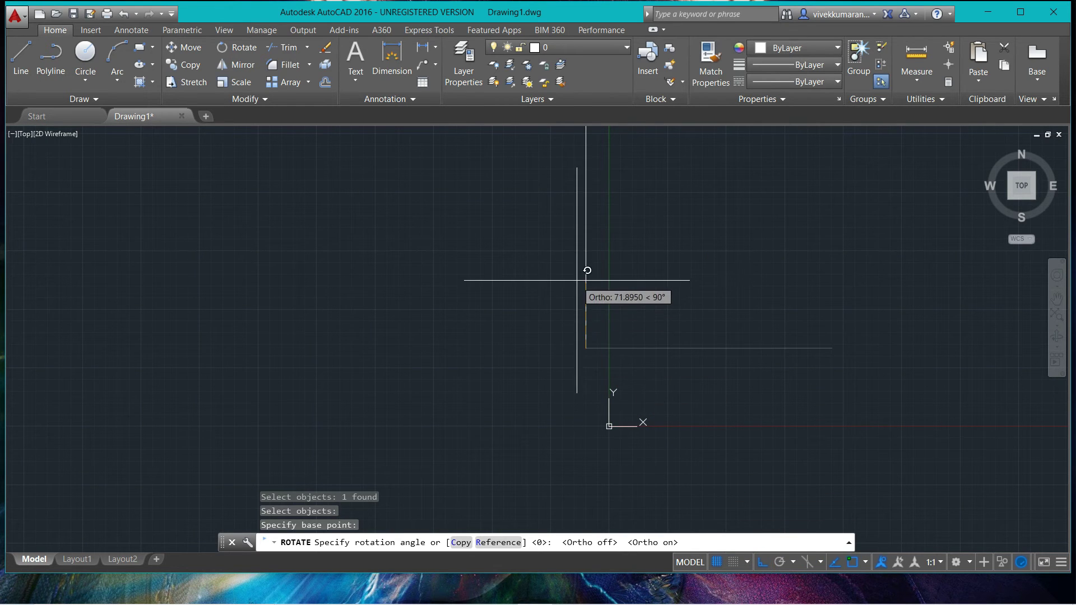
pyautogui.click(594, 259)
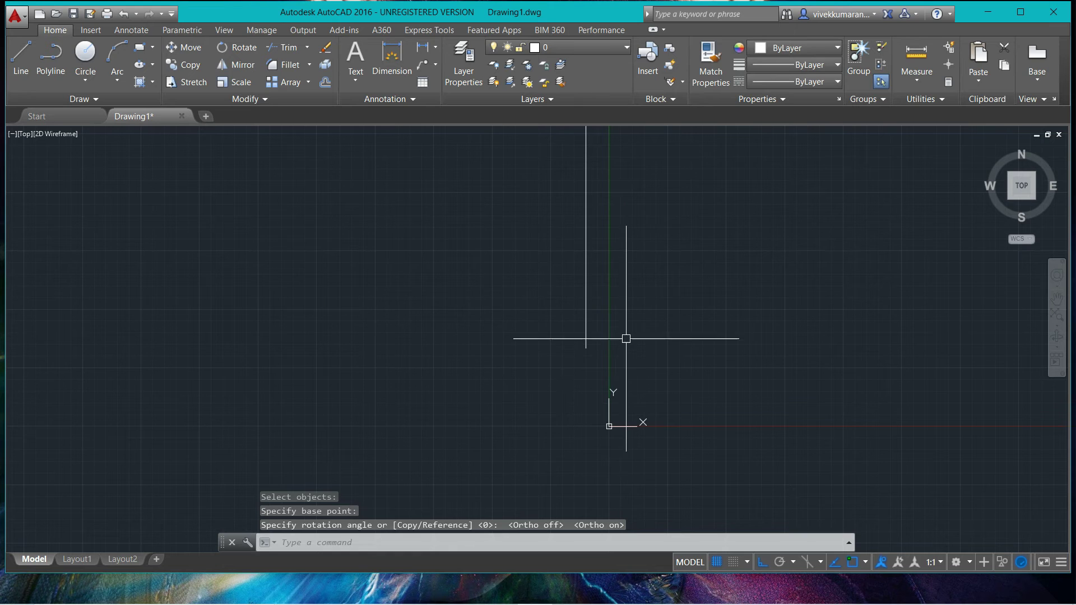
# Draw a circle with a radius of about 82.5 in the empty area left of the vertical line
pyautogui.scroll(-2, 571, 350)
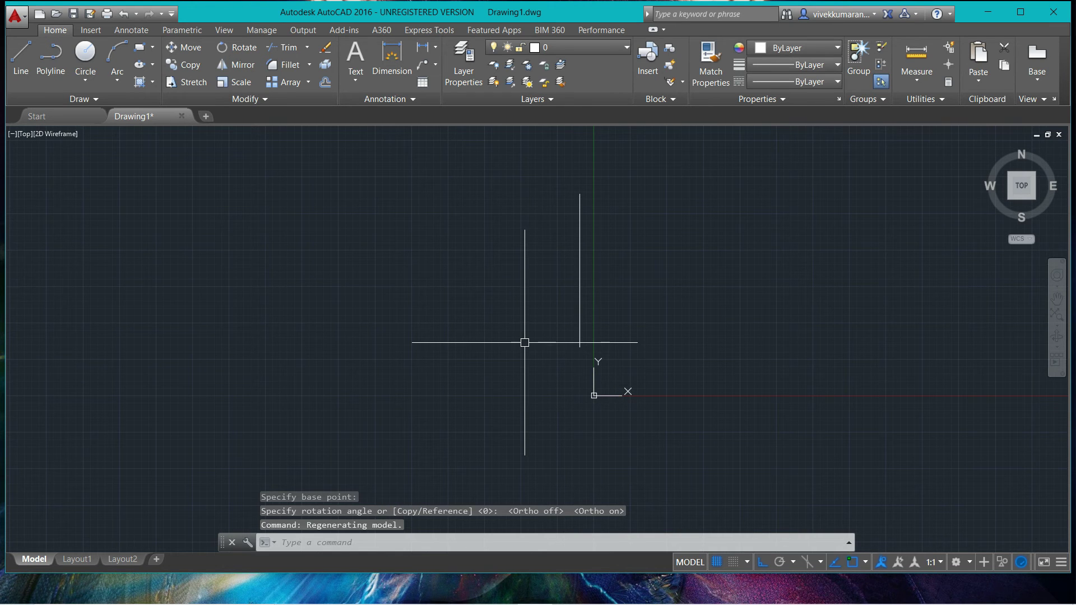
pyautogui.click(235, 65)
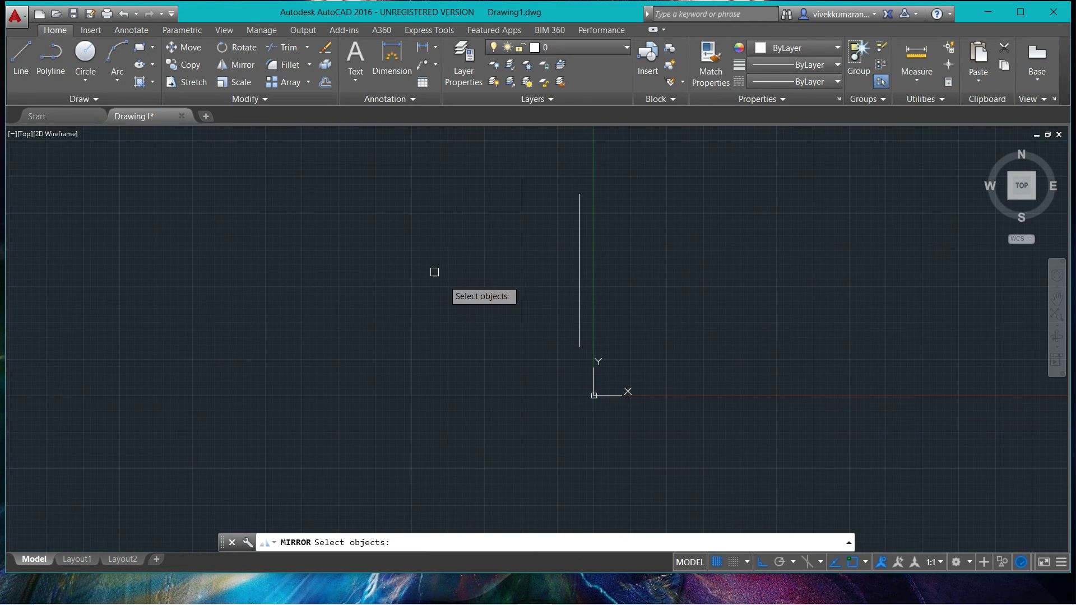
pyautogui.click(85, 49)
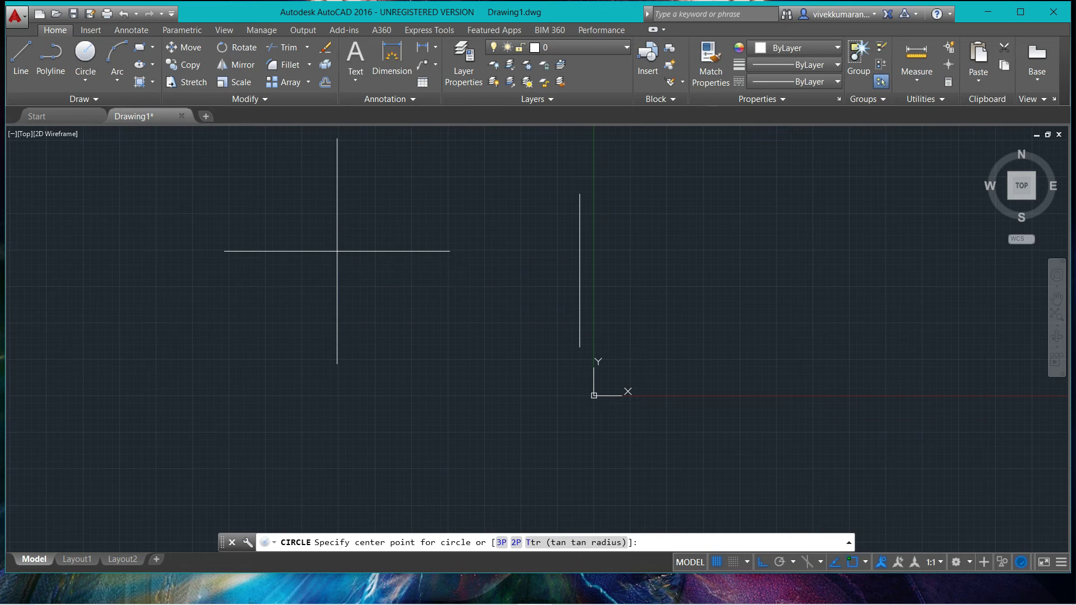
pyautogui.click(337, 251)
pyautogui.click(385, 274)
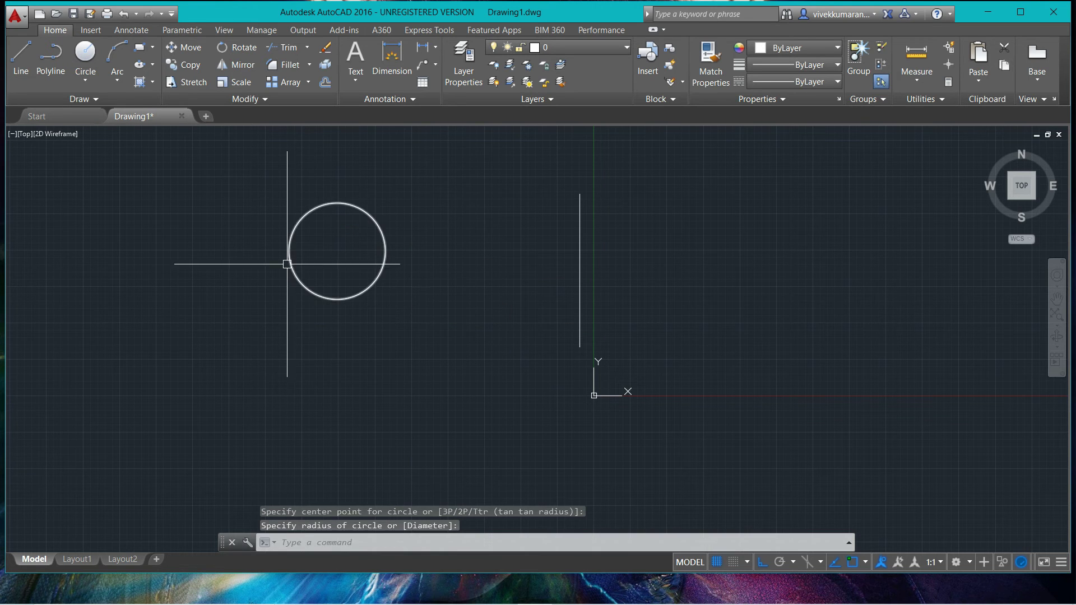
pyautogui.click(31, 56)
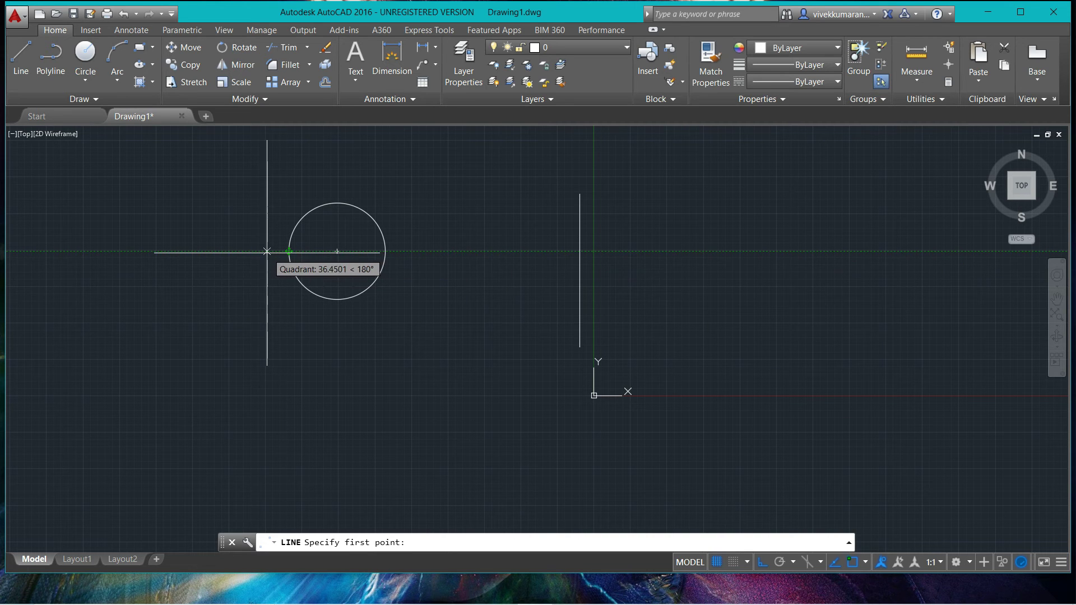
pyautogui.click(82, 60)
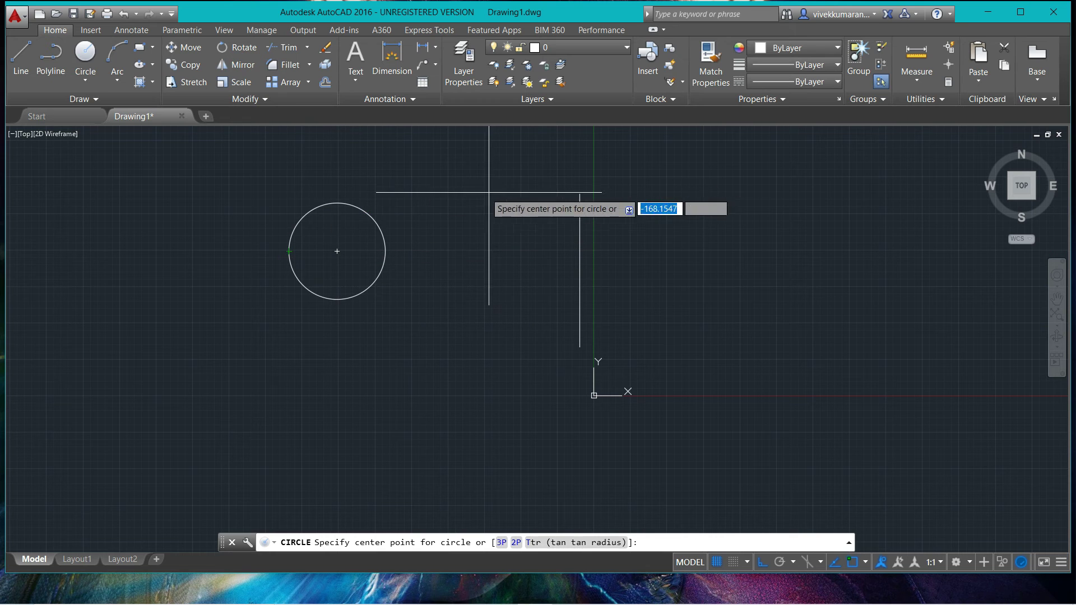
pyautogui.press('Escape')
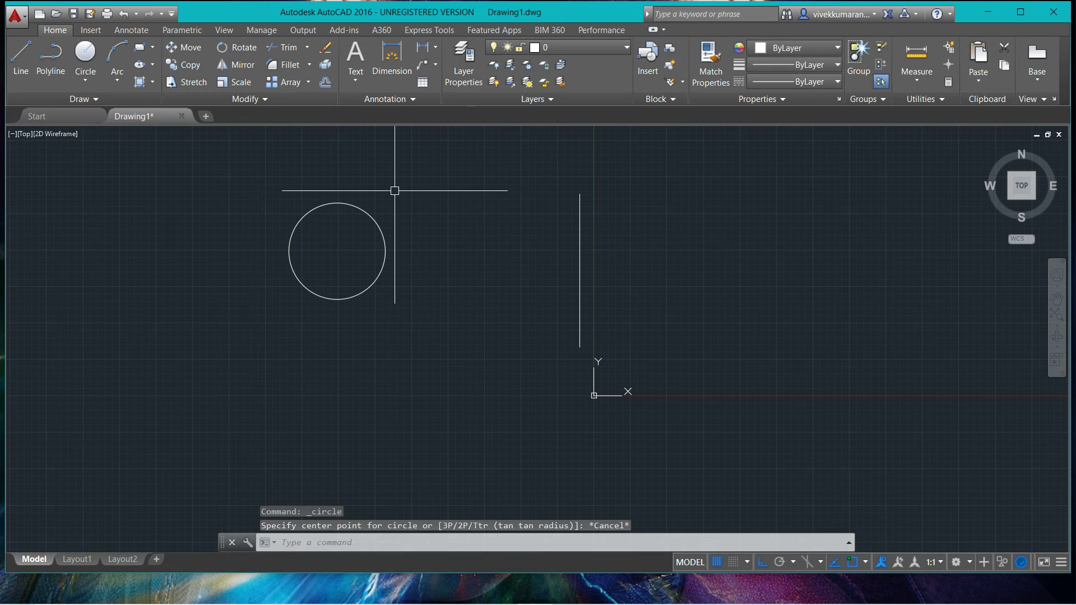
# Draw a smaller circle with a radius of about 36 to the left of the large circle, level with its centre
pyautogui.click(84, 56)
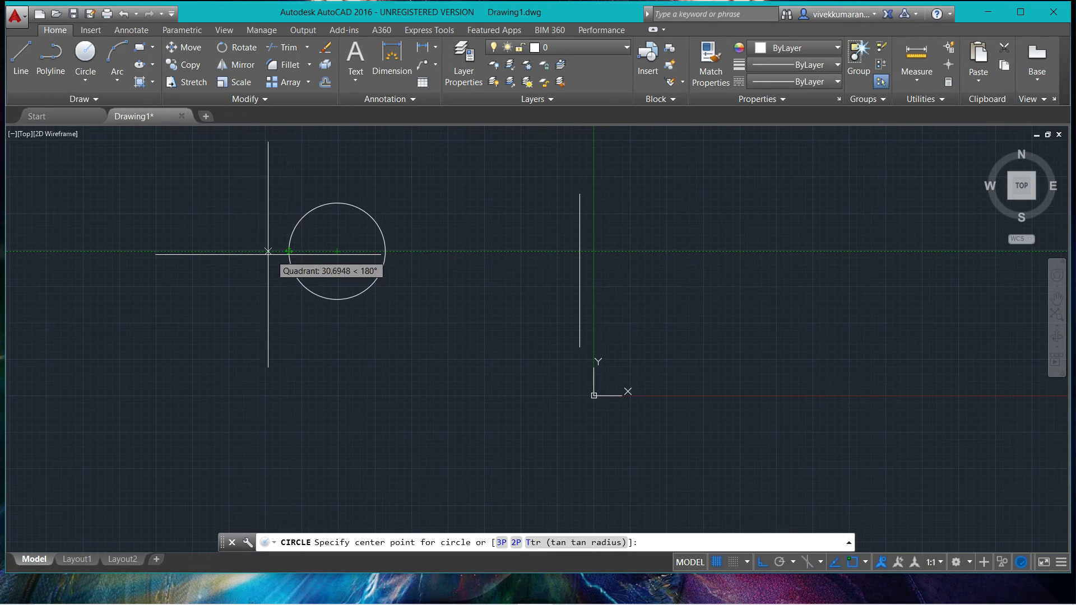
pyautogui.click(241, 251)
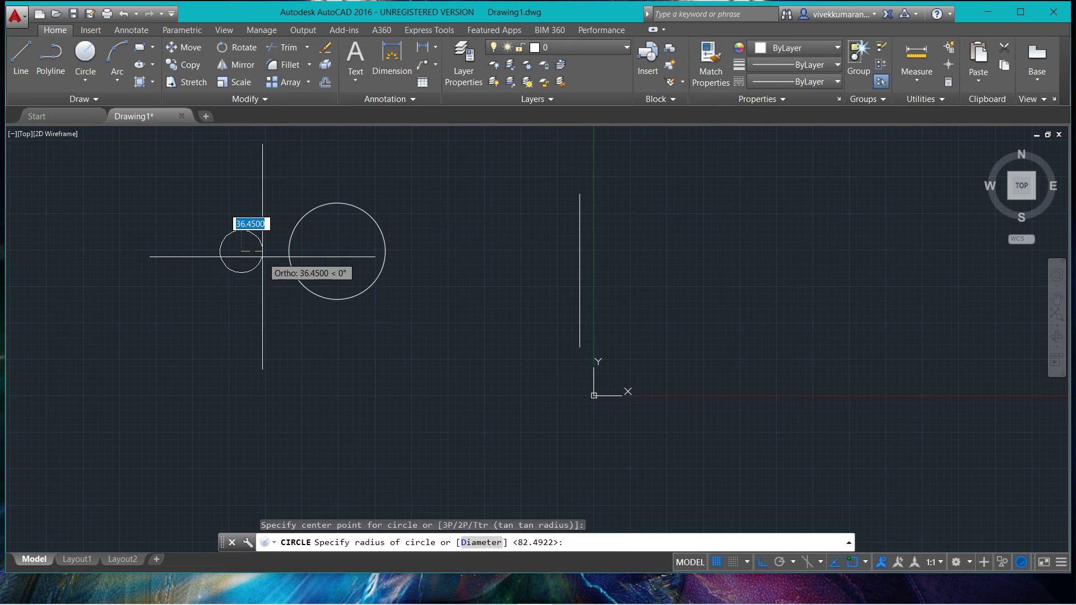
pyautogui.click(262, 250)
pyautogui.press('Escape')
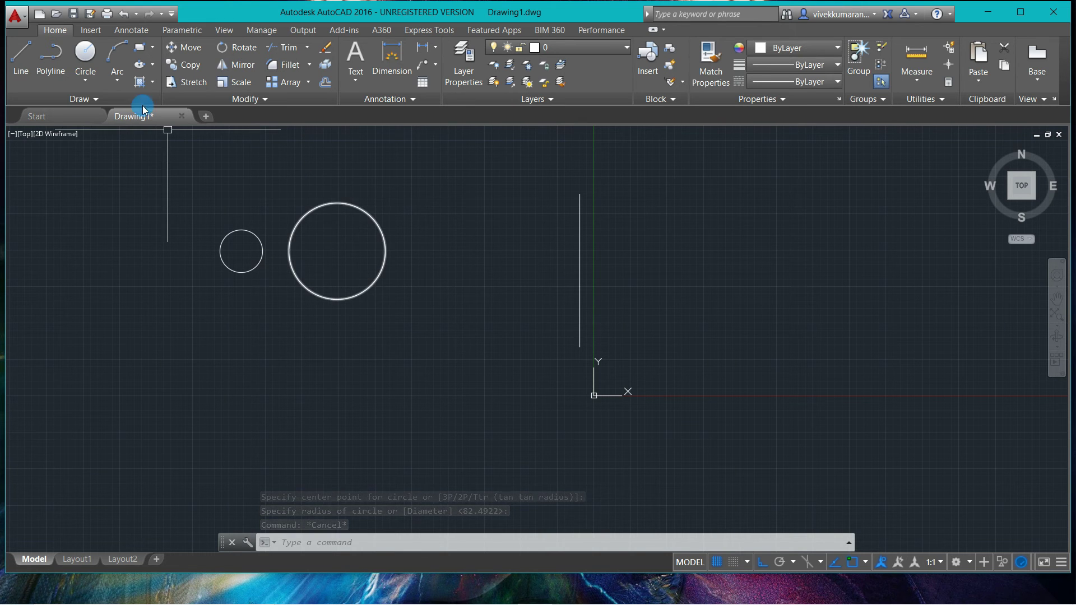
# Draw a vertical line from the large circle's top quadrant down through its centre to a point below the circle
pyautogui.click(21, 56)
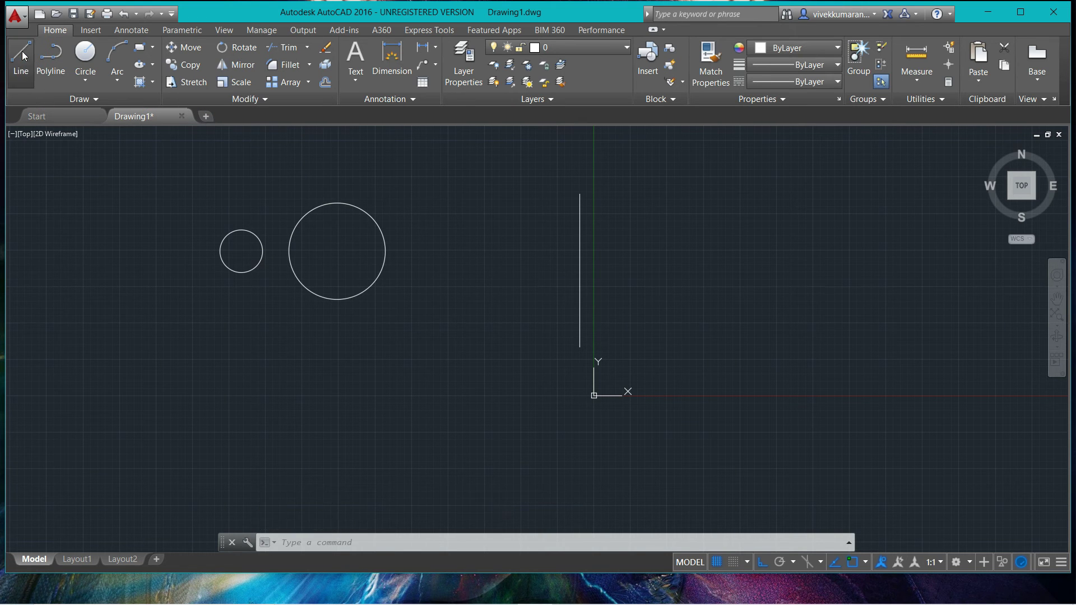
pyautogui.click(337, 203)
pyautogui.click(336, 361)
pyautogui.press('Escape')
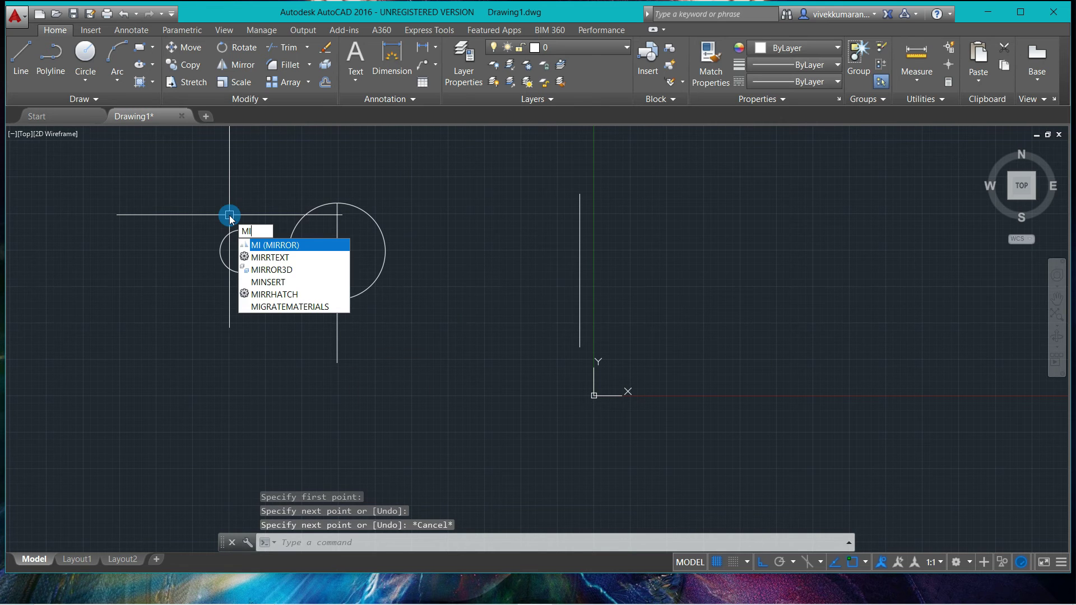
# Mirror the small circle across the vertical axis through the large circle's centre, erasing the source object
pyautogui.click(290, 249)
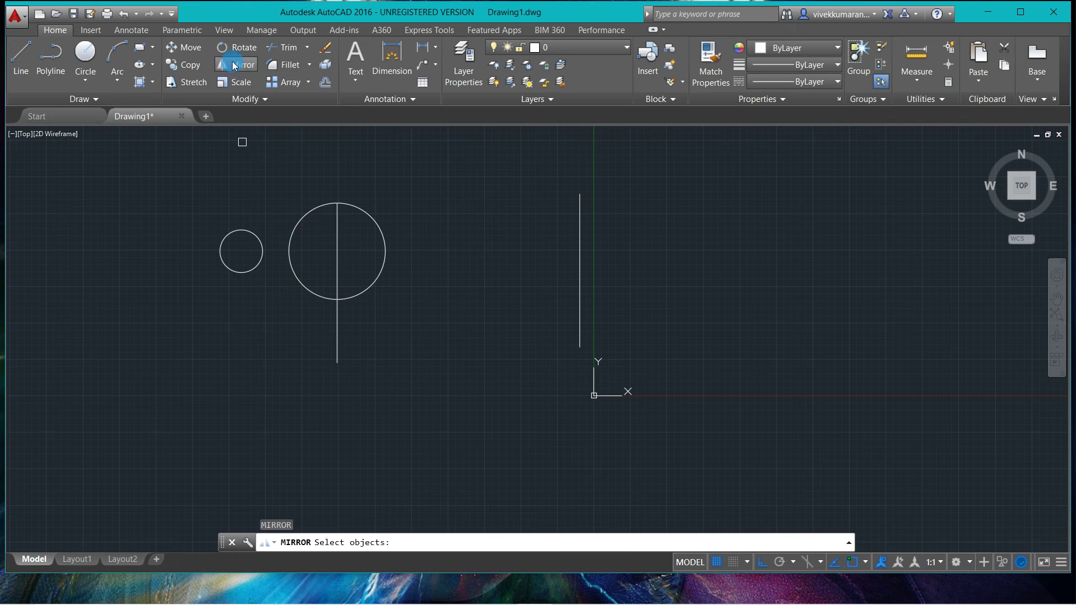
pyautogui.click(241, 231)
pyautogui.press('Return')
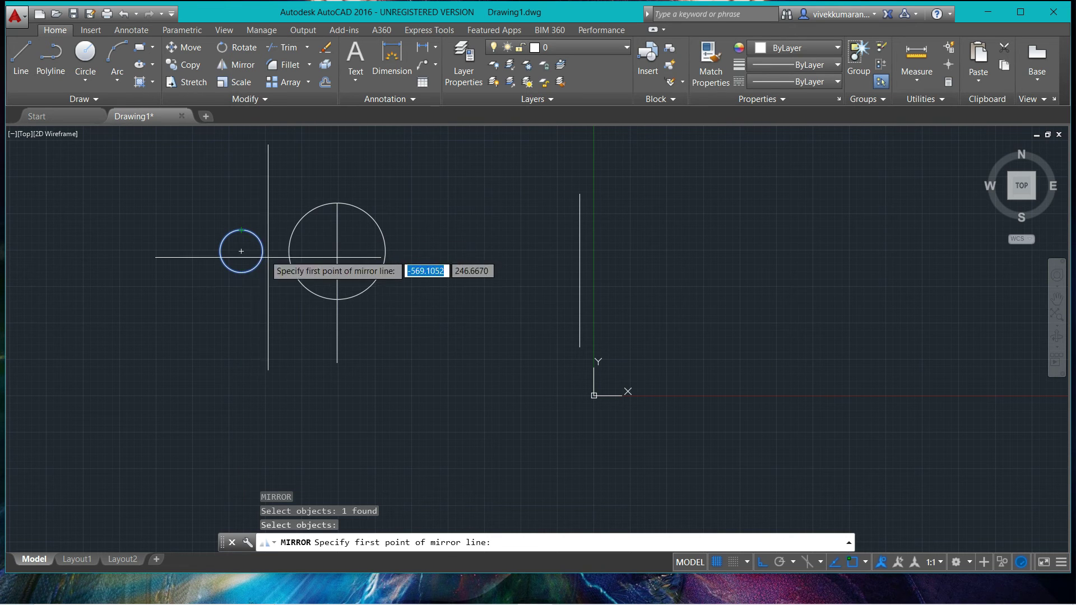
pyautogui.click(337, 251)
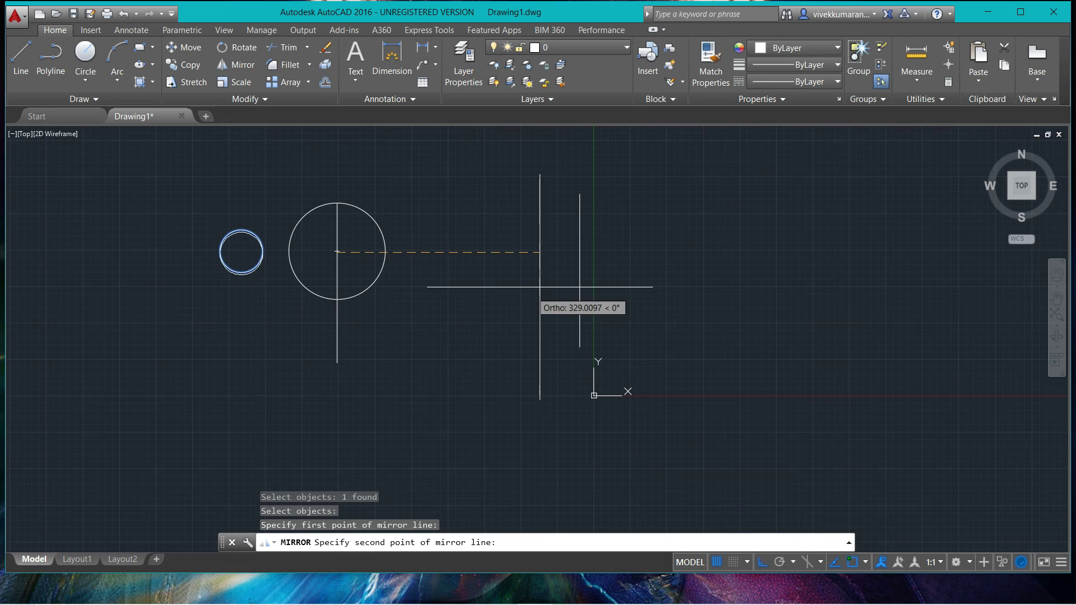
pyautogui.scroll(-3, 489, 284)
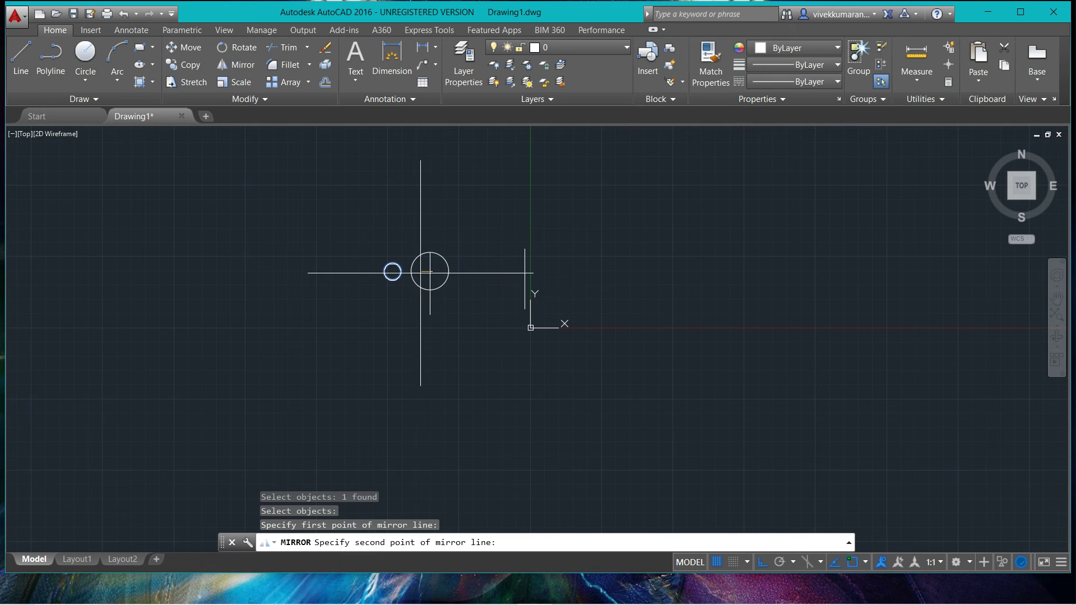
pyautogui.click(423, 161)
pyautogui.scroll(2, 440, 267)
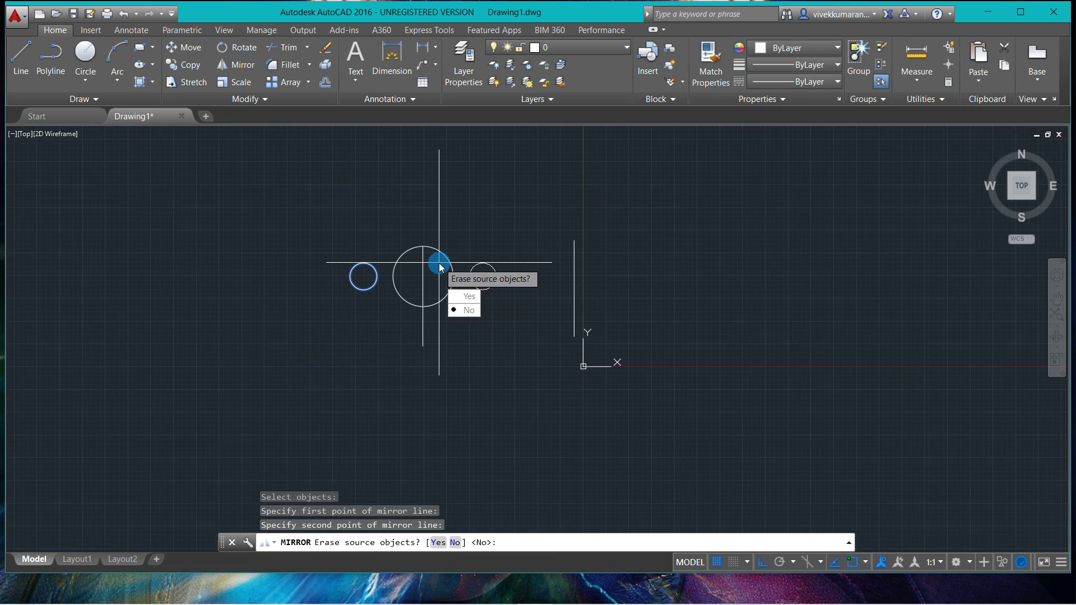
pyautogui.click(464, 299)
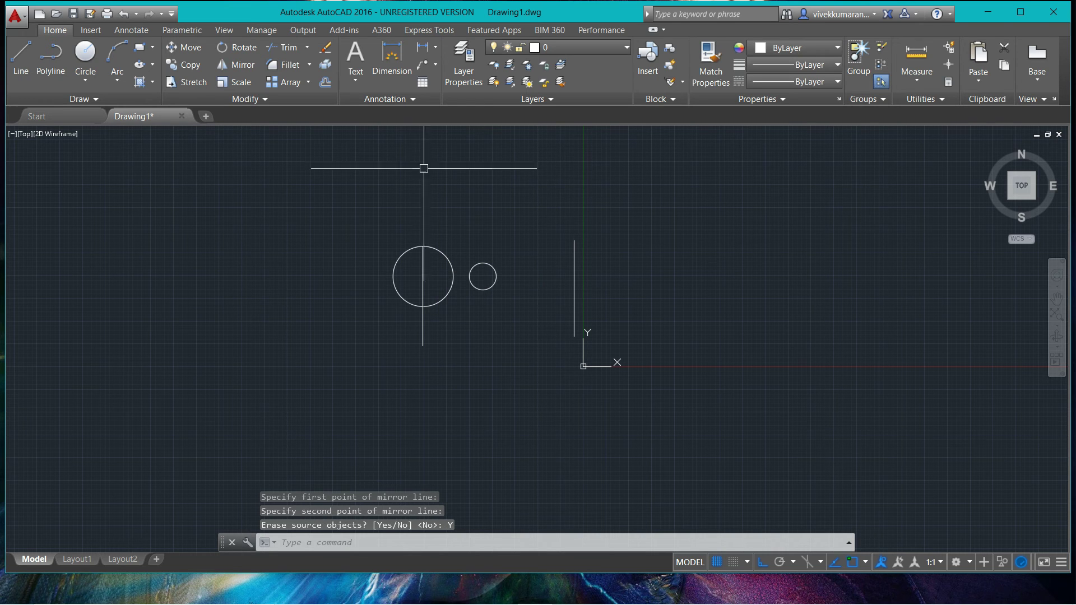
# Mirror the small circle back across the large circle's vertical centre axis, keeping the source object
pyautogui.click(184, 93)
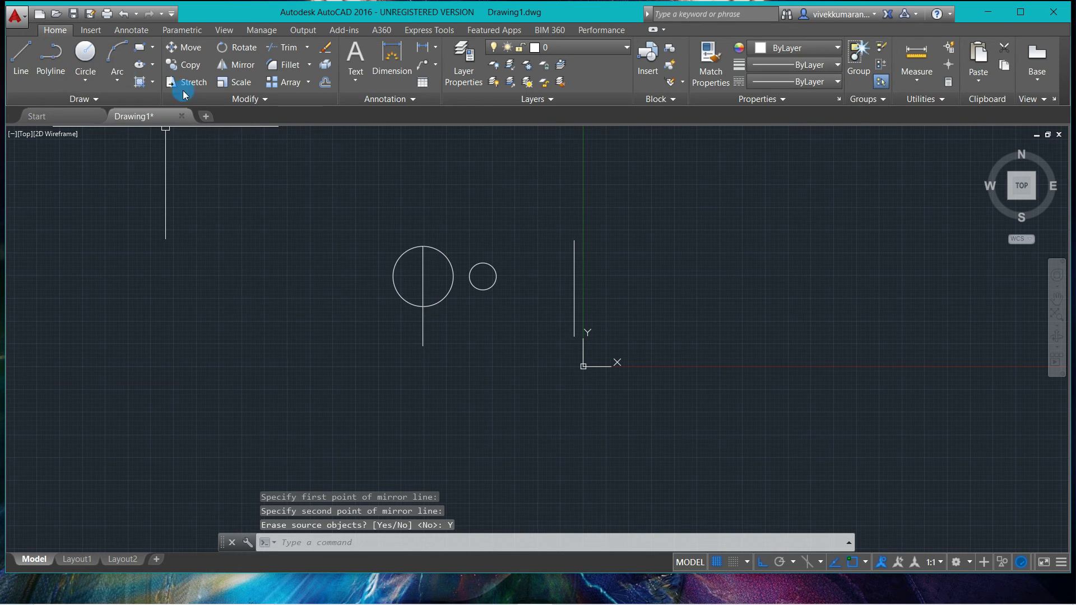
pyautogui.click(238, 65)
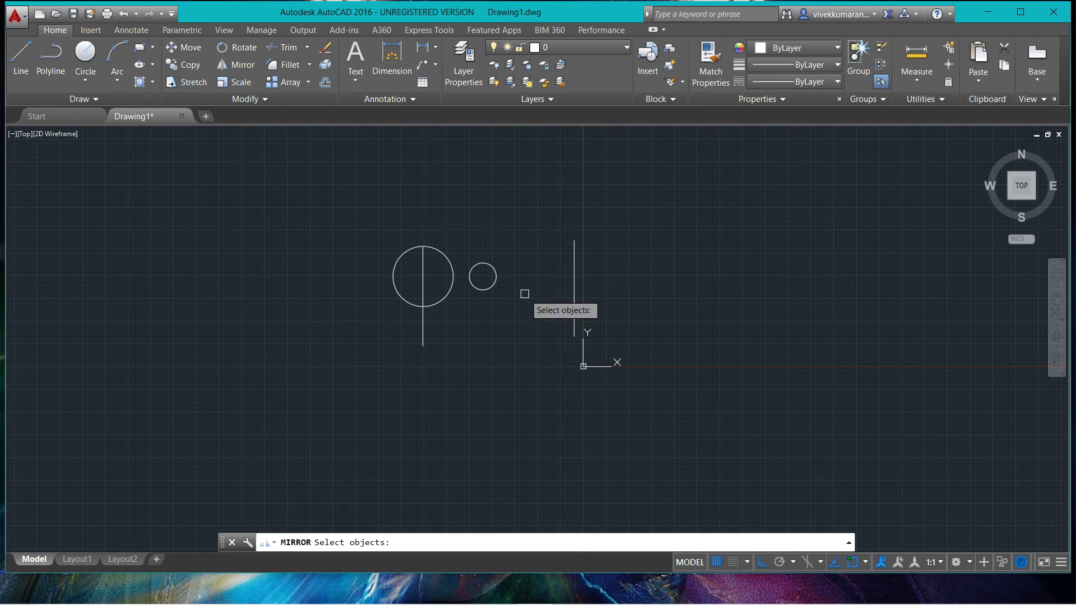
pyautogui.click(482, 264)
pyautogui.press('Return')
pyautogui.click(423, 276)
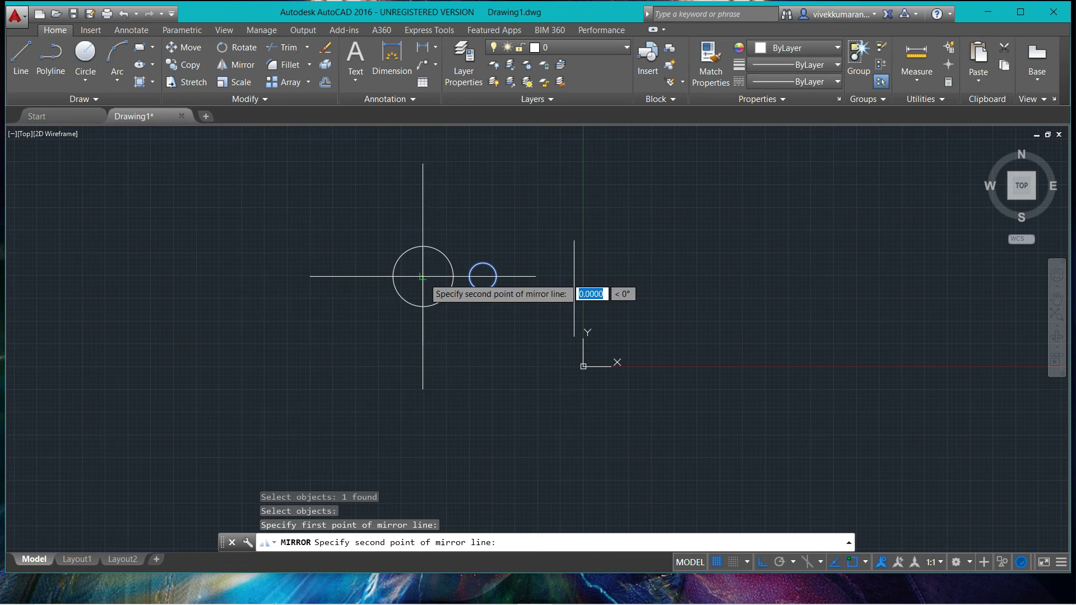
pyautogui.click(418, 399)
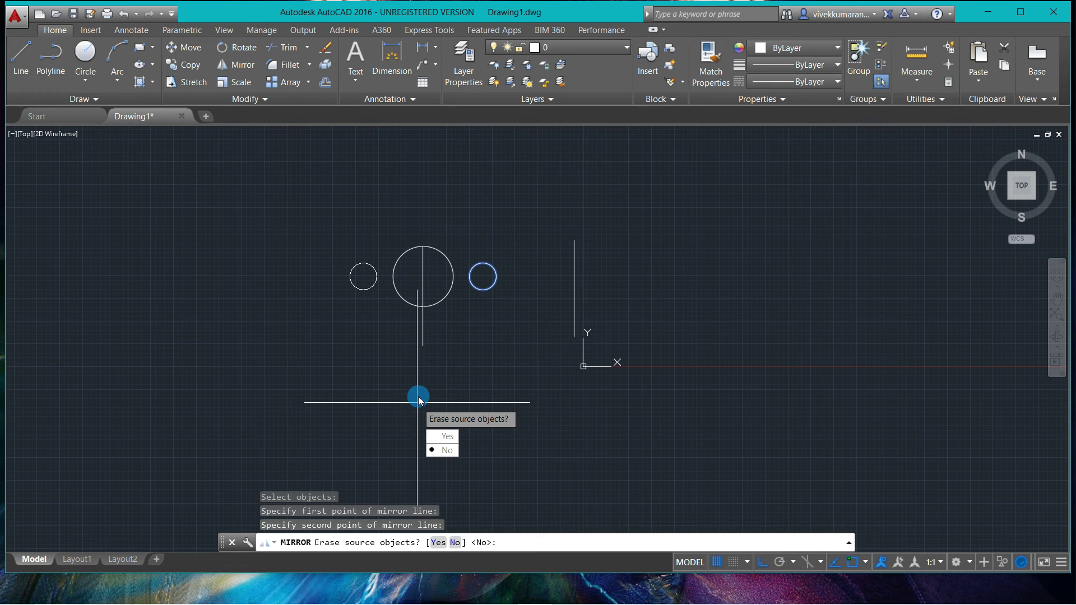
pyautogui.click(443, 451)
# Erase the large circle, its vertical line and both small circles with a crossing lasso selection
pyautogui.scroll(6, 422, 279)
pyautogui.scroll(-6, 460, 305)
pyautogui.scroll(4, 488, 297)
pyautogui.scroll(-5, 510, 280)
pyautogui.scroll(3, 527, 286)
pyautogui.moveTo(576, 206)
pyautogui.mouseDown()
pyautogui.moveTo(432, 312)
pyautogui.moveTo(564, 336)
pyautogui.moveTo(571, 350)
pyautogui.mouseUp()
pyautogui.press('Delete')
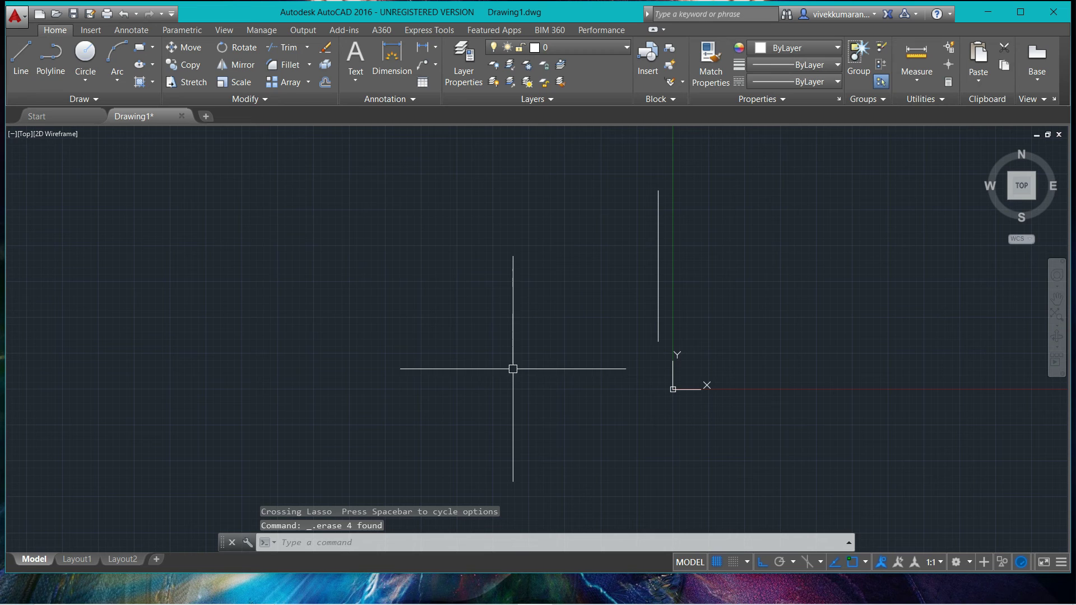
# Draw a horizontal line 5 units long in the empty area left of the remaining vertical line
pyautogui.click(235, 82)
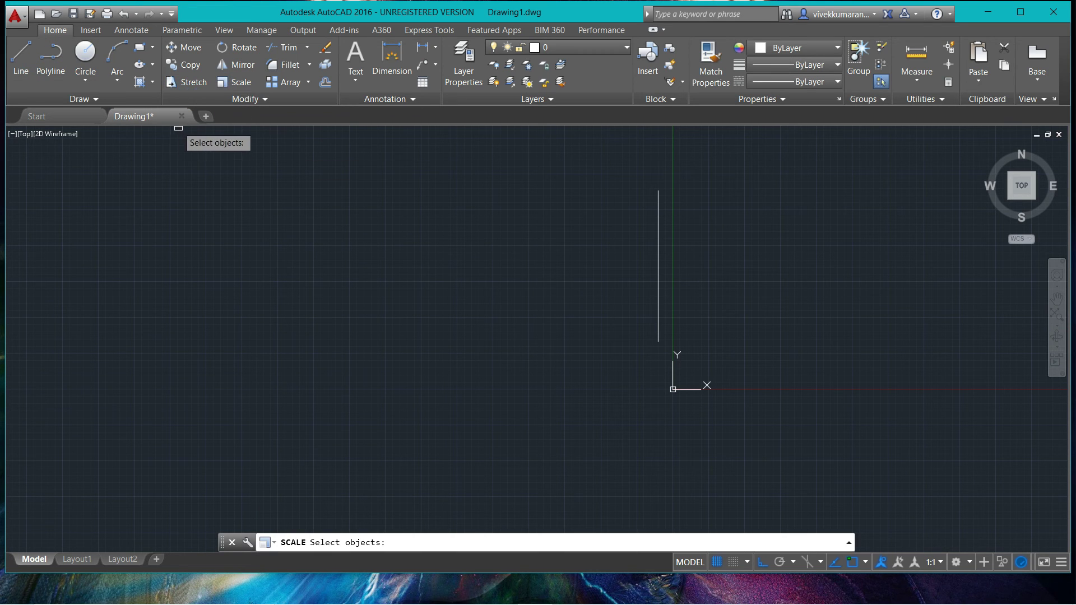
pyautogui.click(21, 56)
pyautogui.click(290, 315)
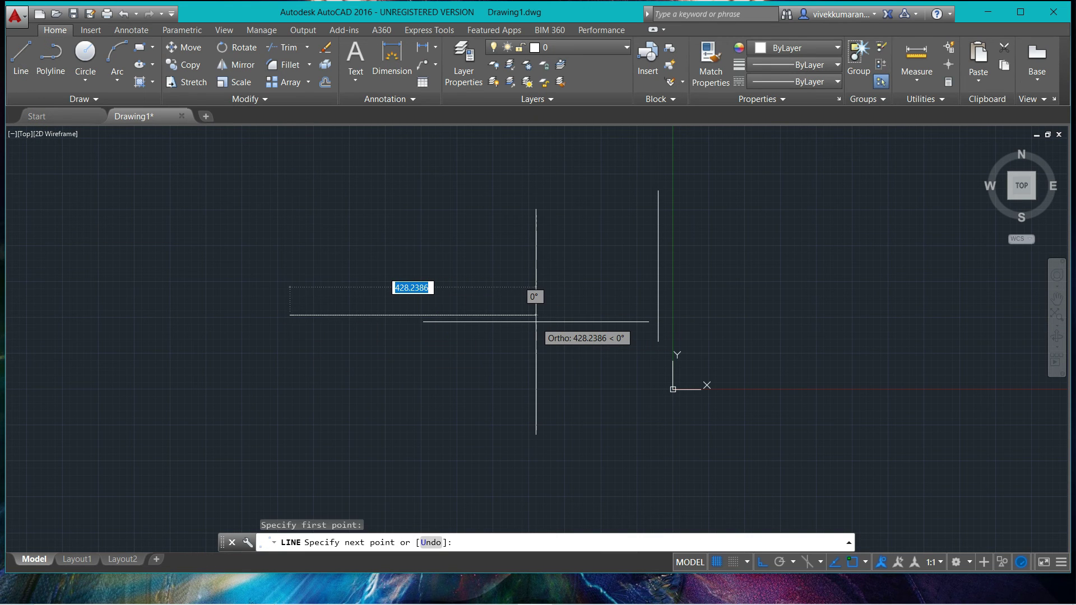
pyautogui.write('5')
pyautogui.press('Return')
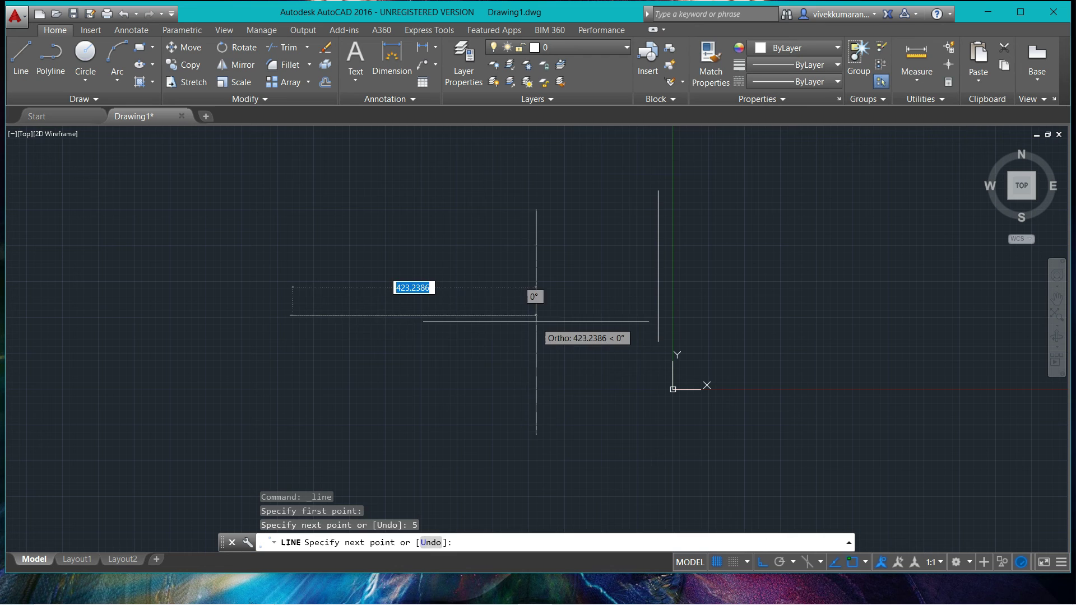
pyautogui.scroll(4, 326, 308)
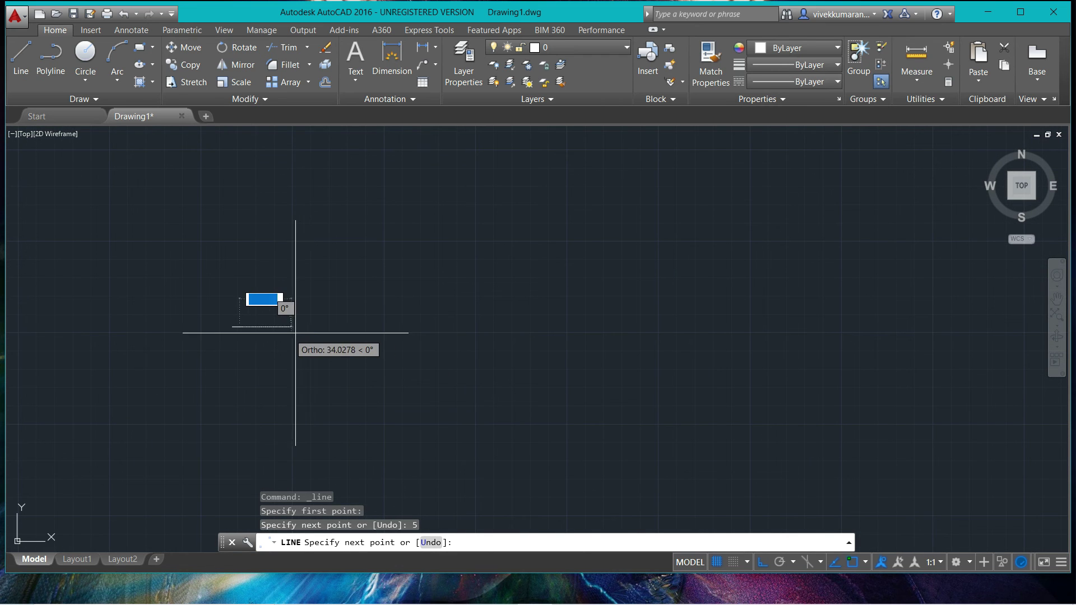
pyautogui.scroll(3, 147, 304)
pyautogui.scroll(-5, 555, 297)
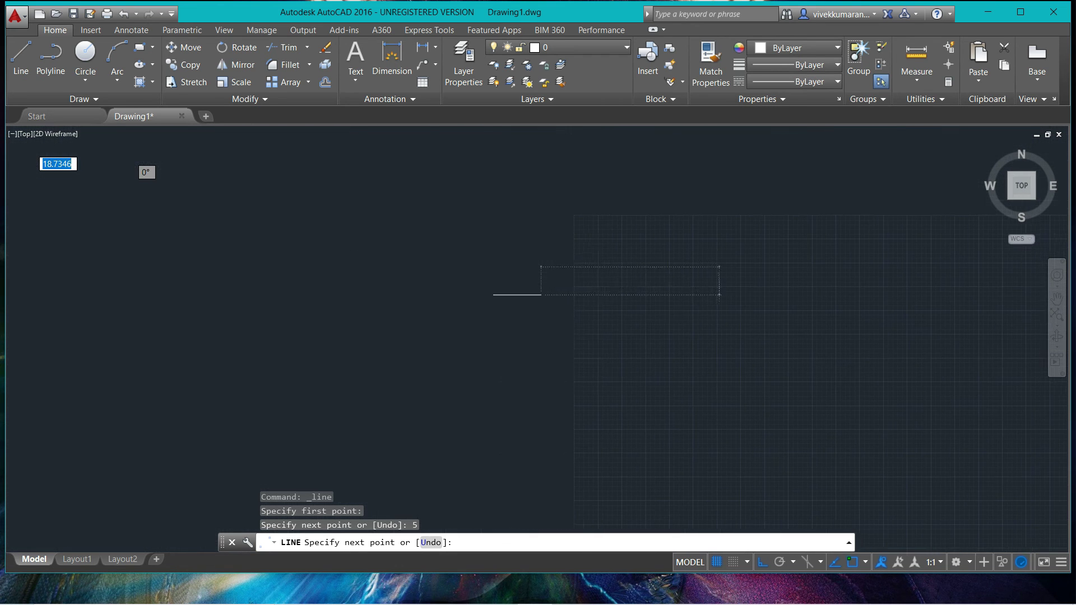
pyautogui.scroll(4, 578, 325)
pyautogui.press('Escape')
pyautogui.scroll(4, 443, 271)
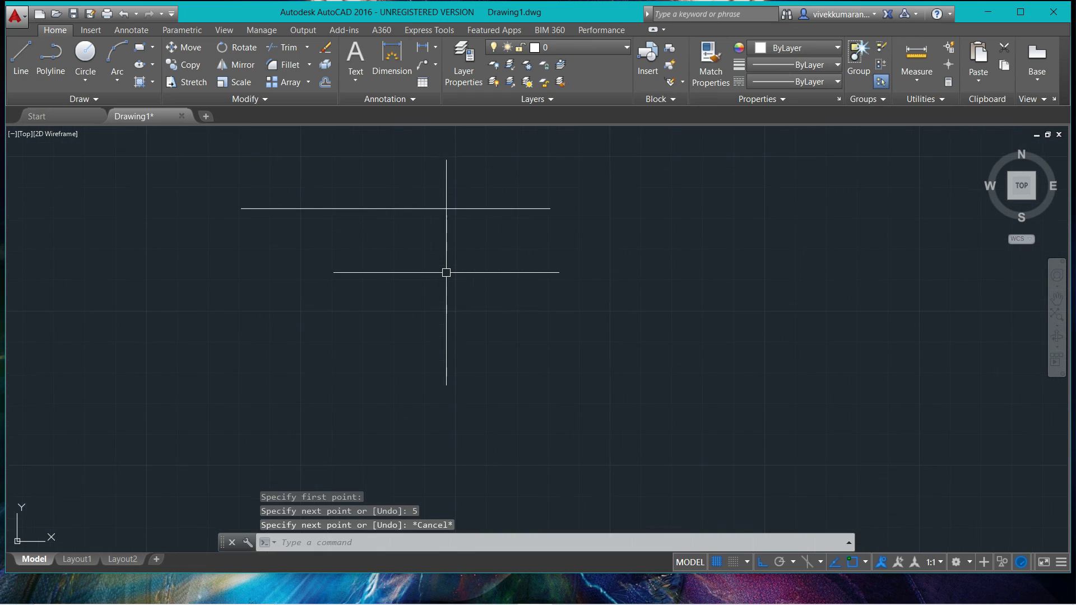
# Scale the short horizontal line by a factor of 10, using its left endpoint as the base point
pyautogui.click(401, 280)
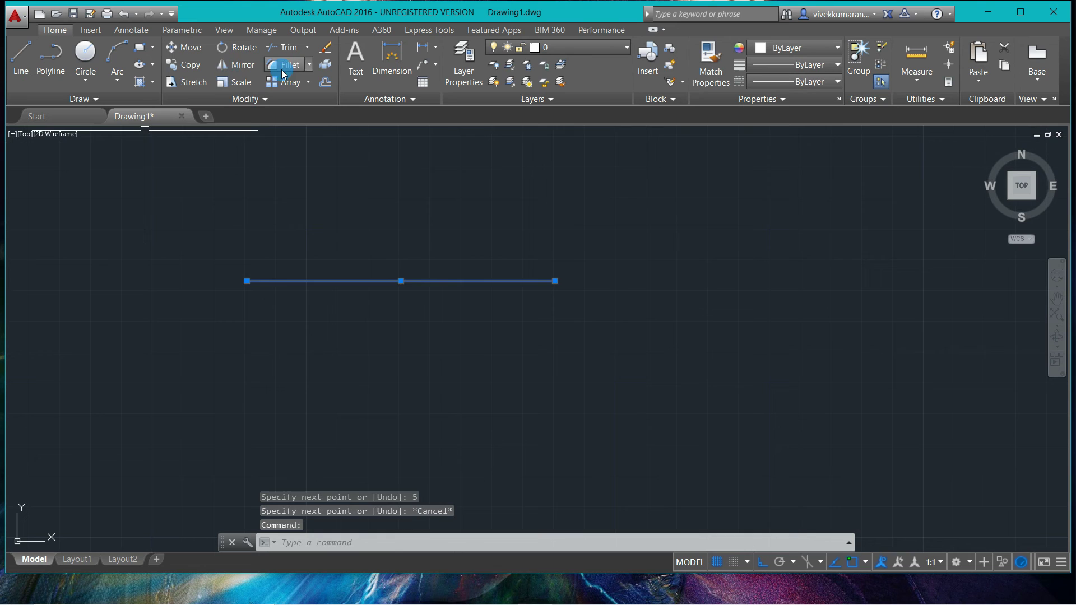
pyautogui.click(241, 83)
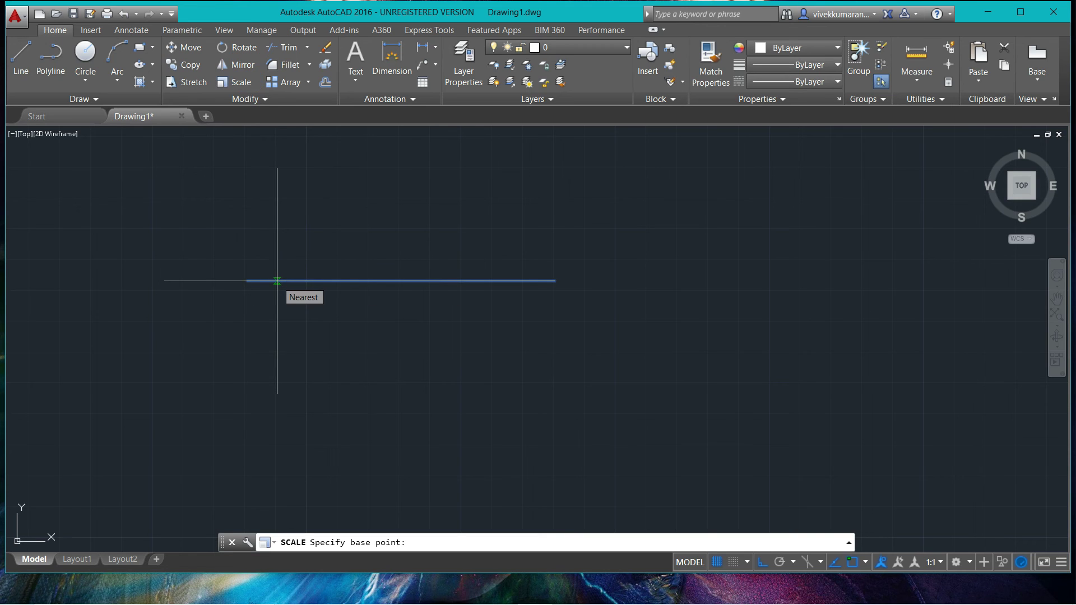
pyautogui.click(247, 280)
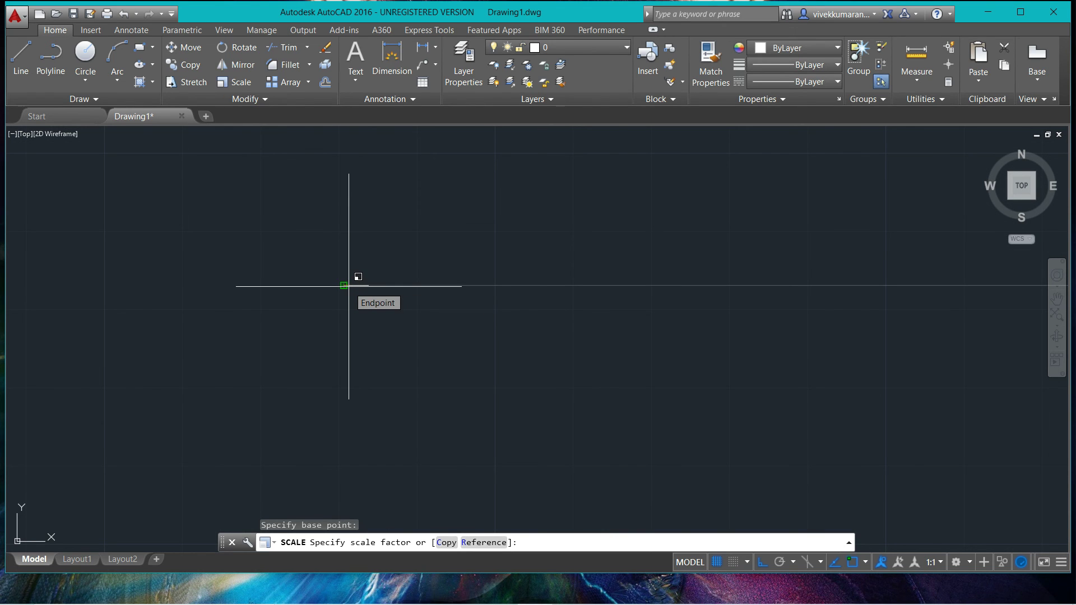
pyautogui.write('10')
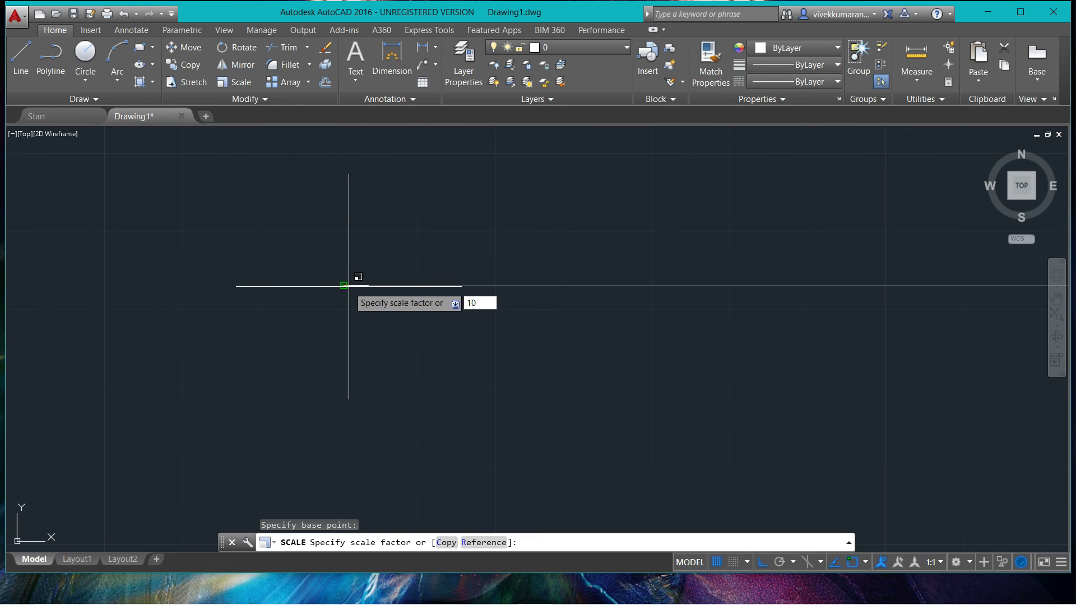
pyautogui.press('Return')
pyautogui.moveTo(349, 286); pyautogui.dragTo(367, 302, button='middle')
pyautogui.scroll(-10, 544, 343)
pyautogui.moveTo(570, 366); pyautogui.dragTo(514, 336, button='middle')
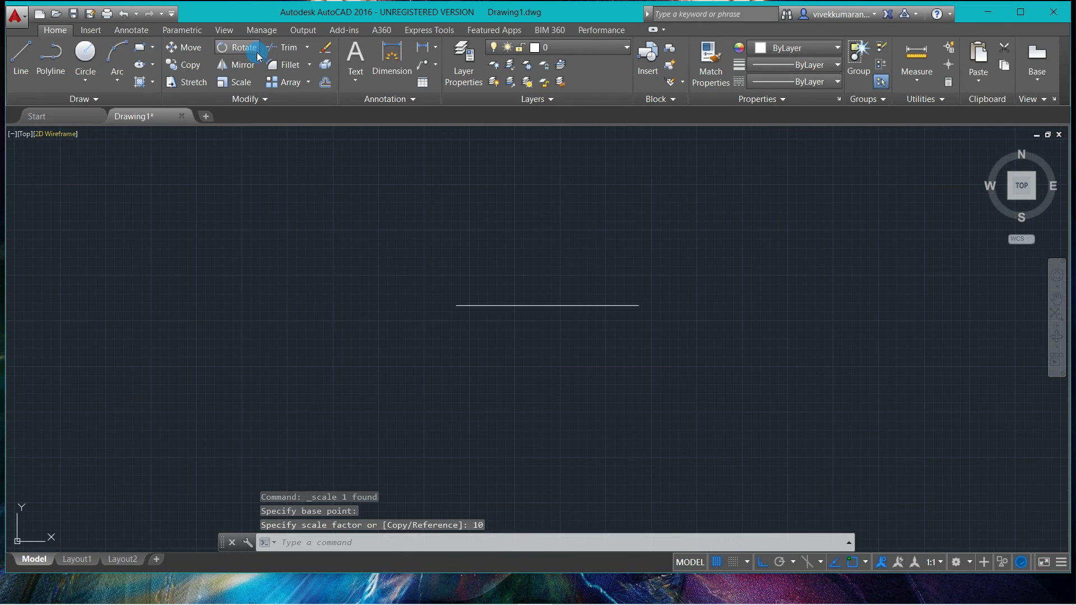
# Dimension the scaled line between its two endpoints, placing the dimension above the line
pyautogui.click(402, 56)
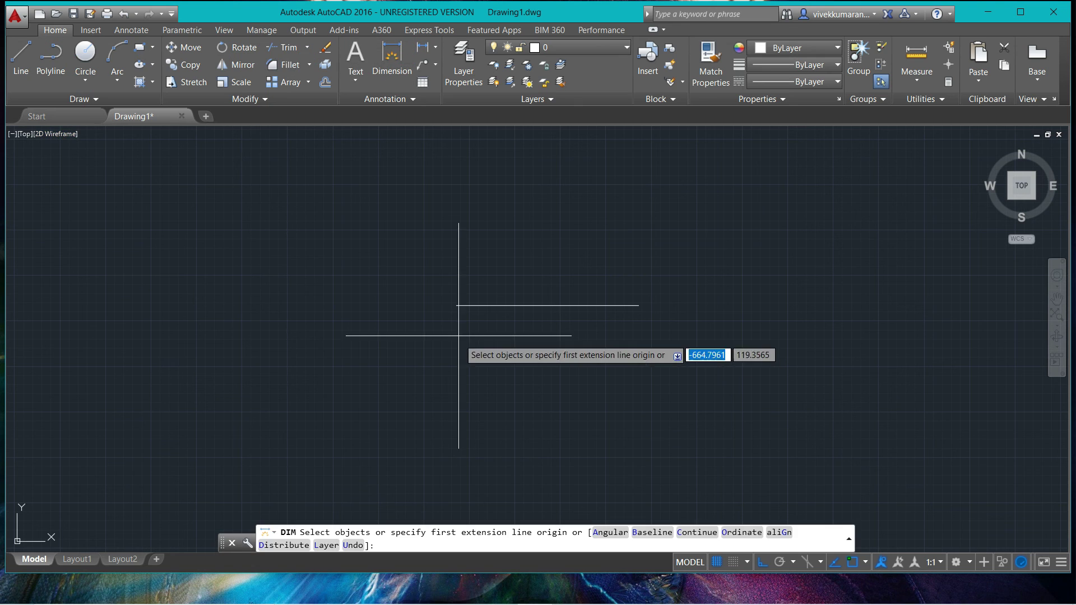
pyautogui.click(456, 306)
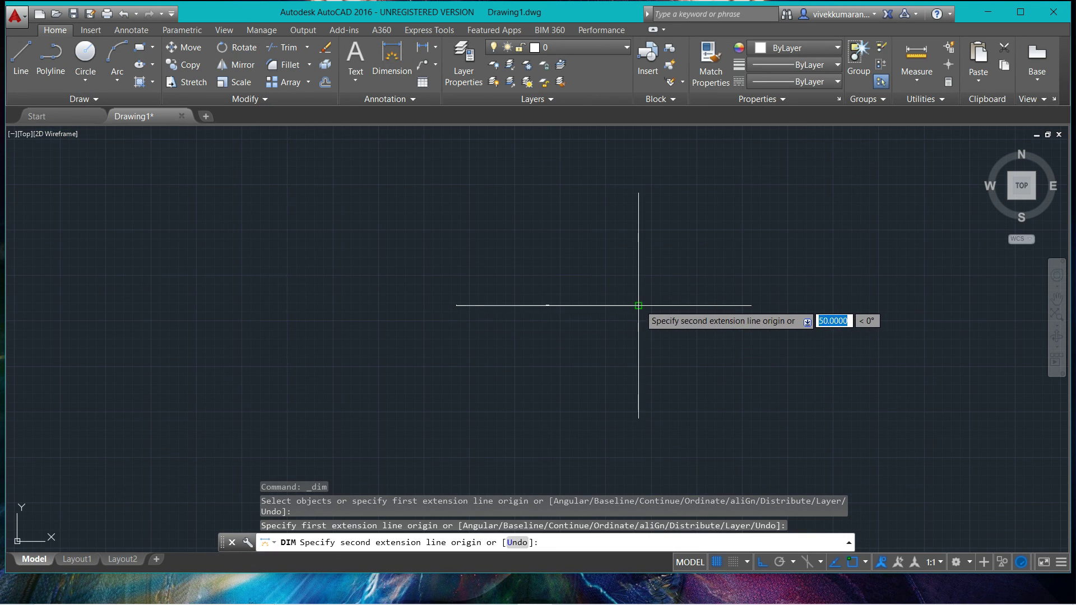
pyautogui.click(638, 306)
pyautogui.click(608, 267)
pyautogui.scroll(5, 588, 229)
pyautogui.scroll(-3, 497, 288)
pyautogui.scroll(-8, 403, 291)
pyautogui.scroll(4, 388, 327)
pyautogui.click(578, 191)
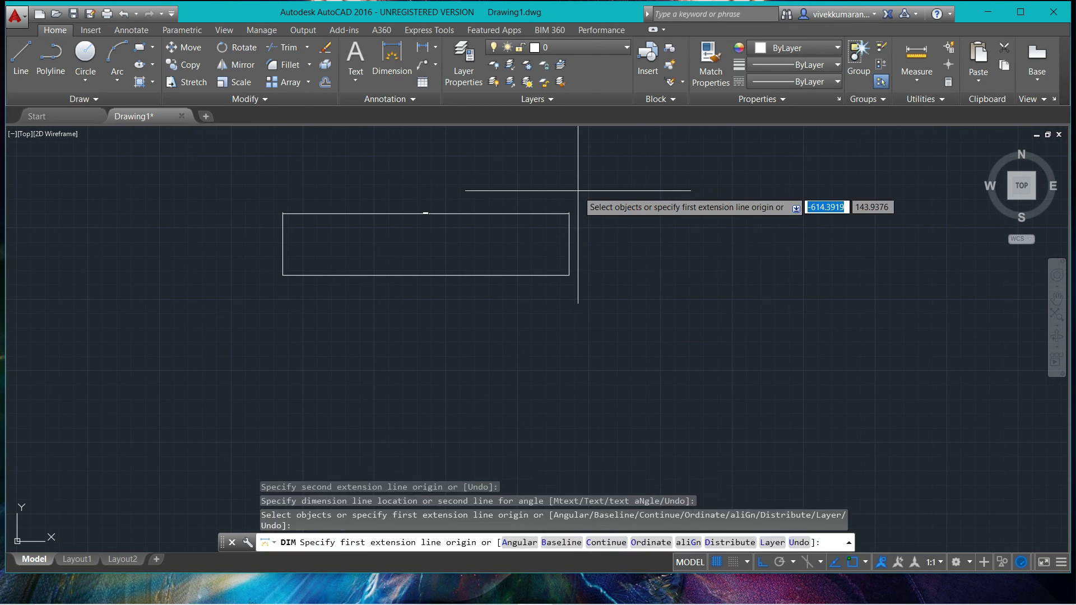
pyautogui.press('Escape')
pyautogui.press('Escape')
# Erase the scaled line's dimension together with the line itself, using a crossing lasso selection
pyautogui.moveTo(593, 192)
pyautogui.mouseDown()
pyautogui.moveTo(283, 334)
pyautogui.moveTo(198, 218)
pyautogui.mouseUp()
pyautogui.press('Delete')
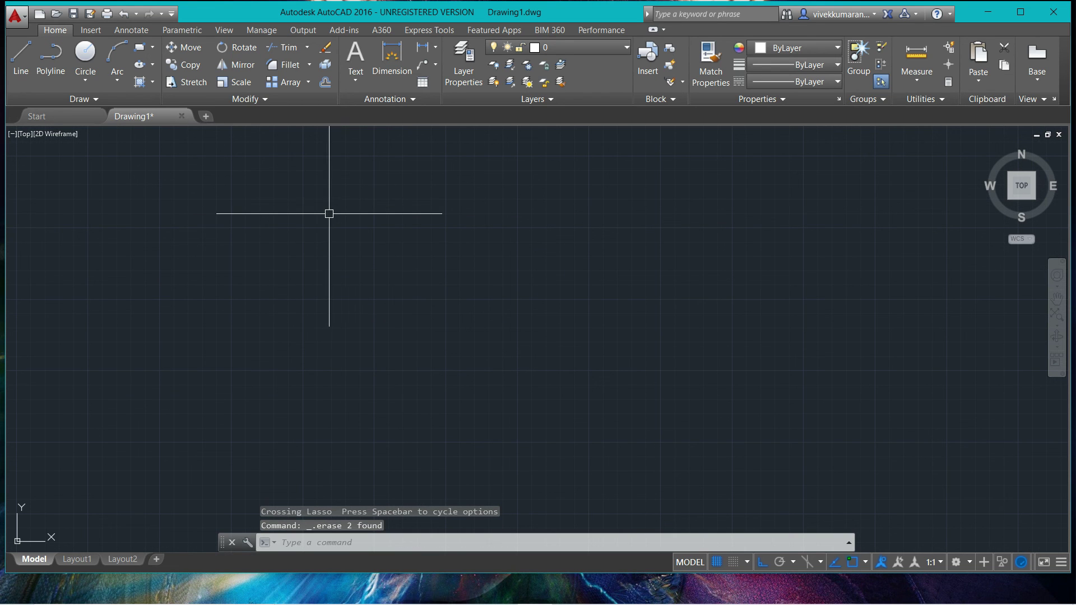